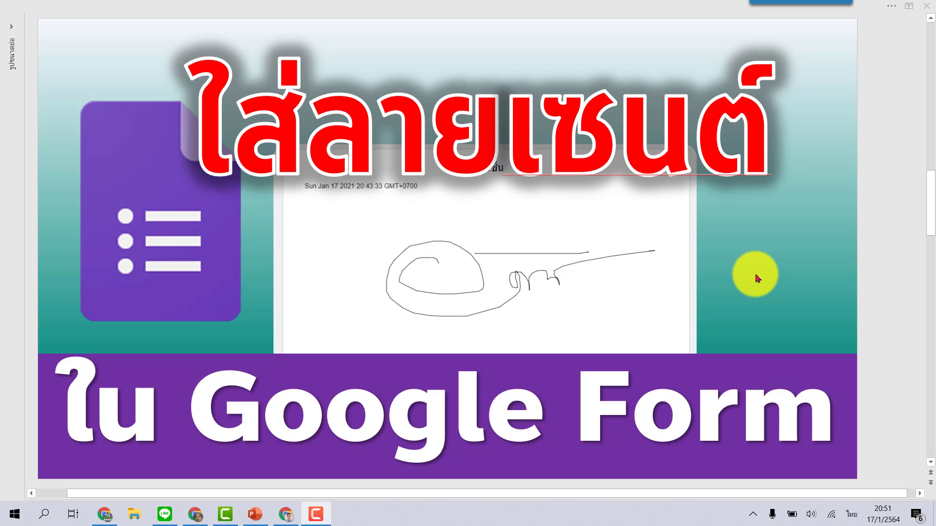
# Switch to Chrome, open Google Drive and create a new blank Google Form
pyautogui.click(286, 514)
pyautogui.click(887, 83)
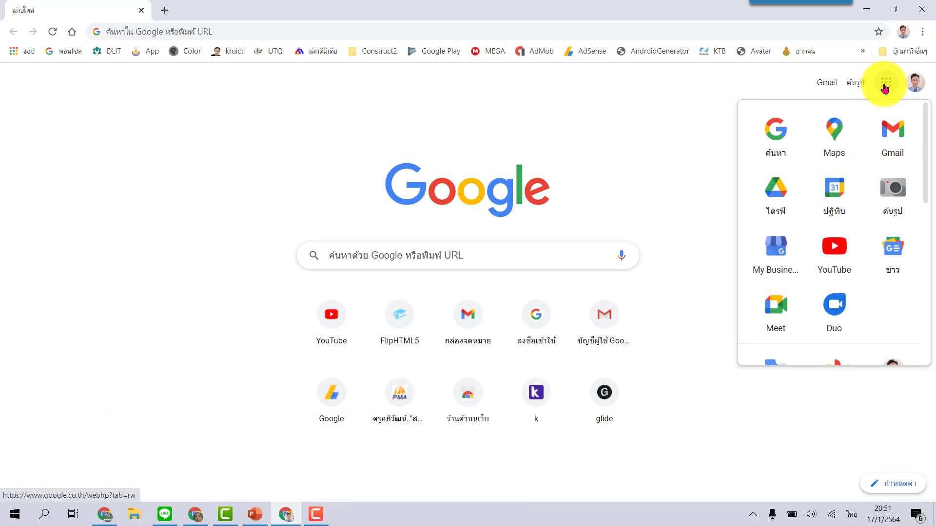
pyautogui.click(782, 196)
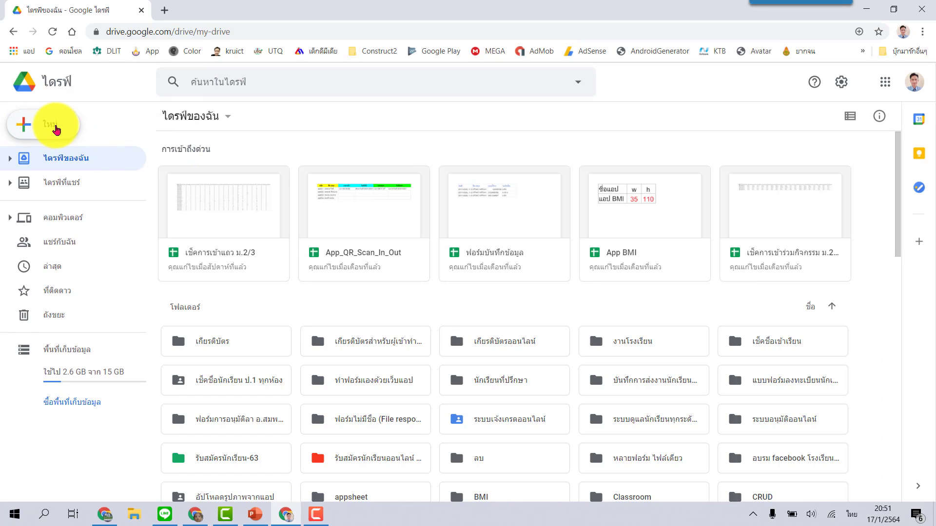
pyautogui.click(58, 128)
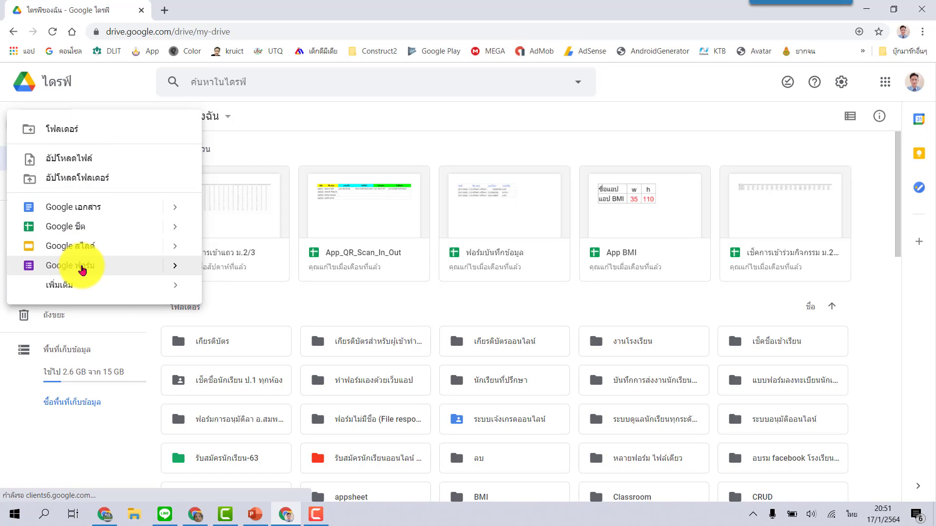
pyautogui.click(82, 270)
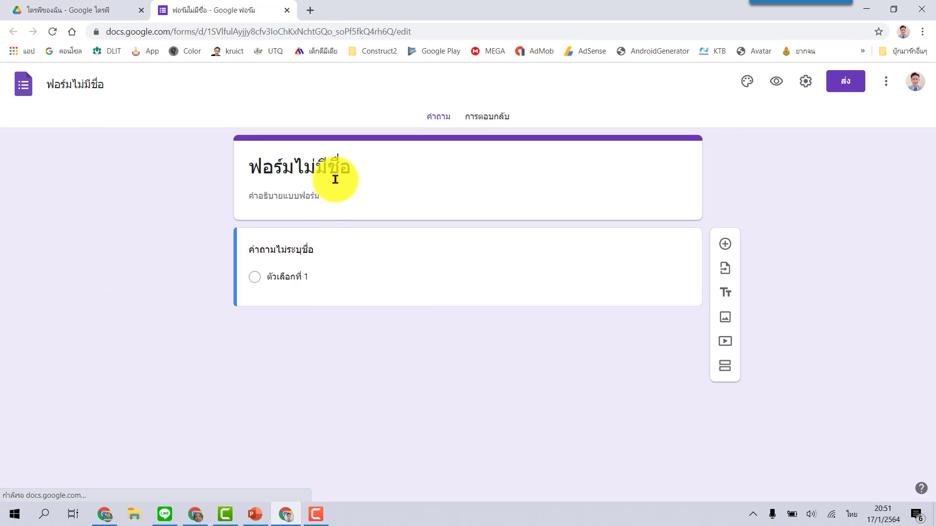
# Title the form "ฟอร์มลายเซนต์" and apply the same name to the form file
pyautogui.click(355, 167)
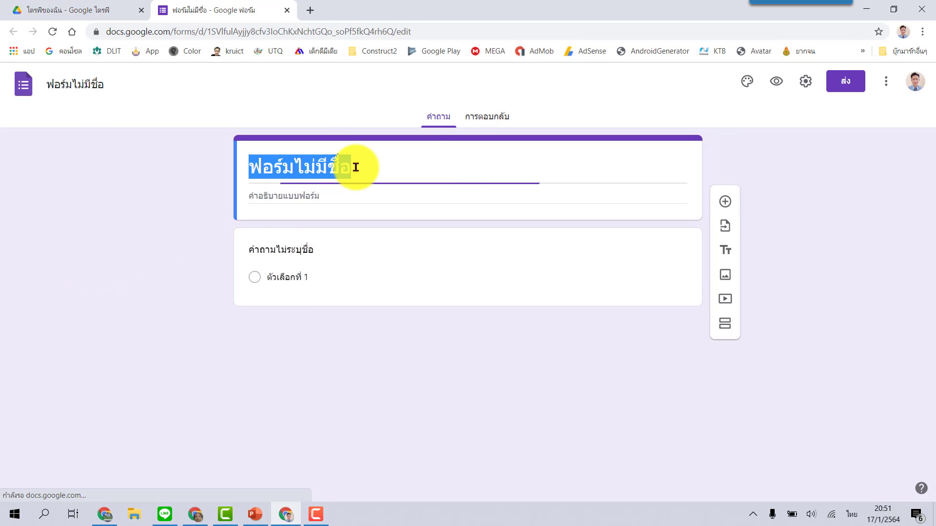
pyautogui.click(352, 167)
pyautogui.moveTo(297, 167); pyautogui.dragTo(397, 163)
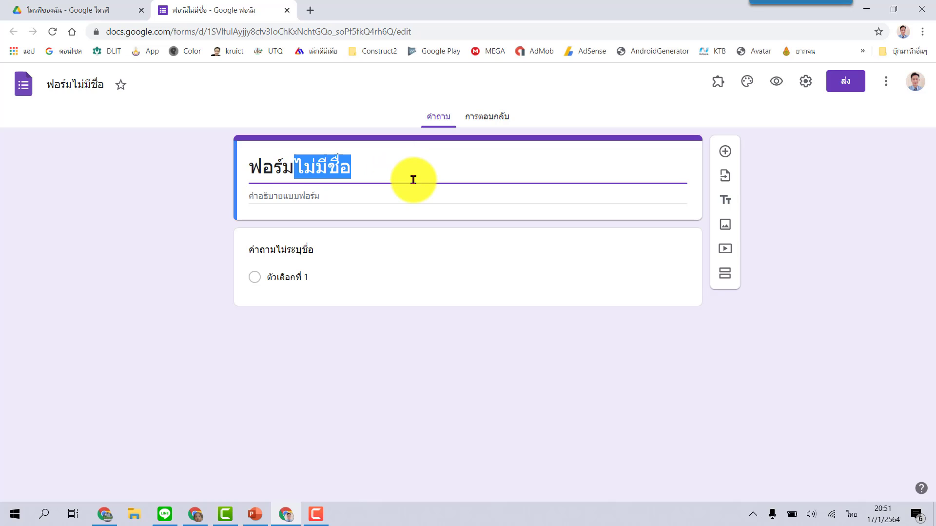
pyautogui.write('ลายเซนต์')
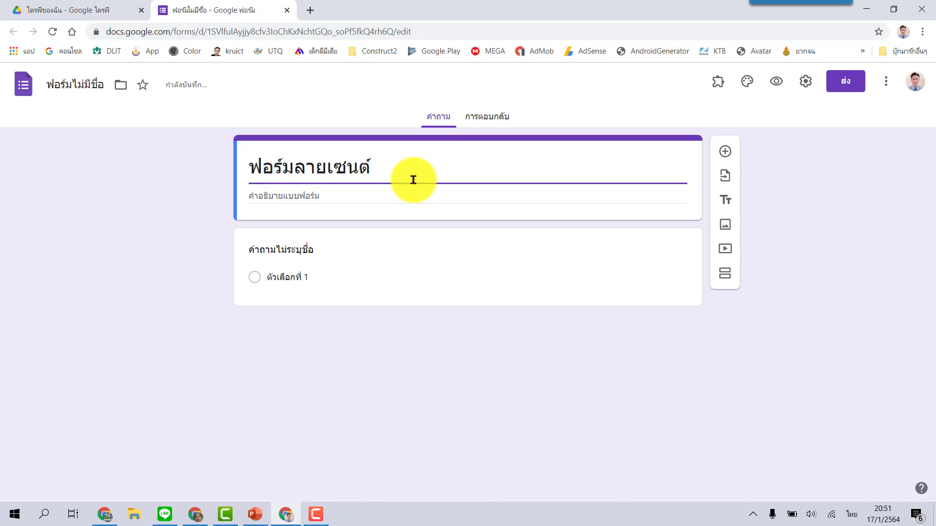
pyautogui.click(74, 86)
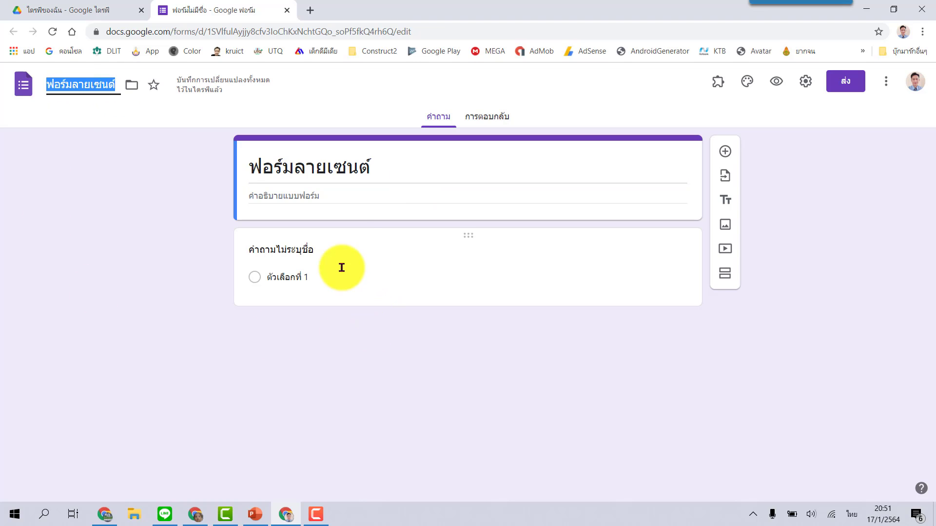
# Turn the untitled question into a required short-answer question named "ชื่อ สกุล"
pyautogui.click(307, 252)
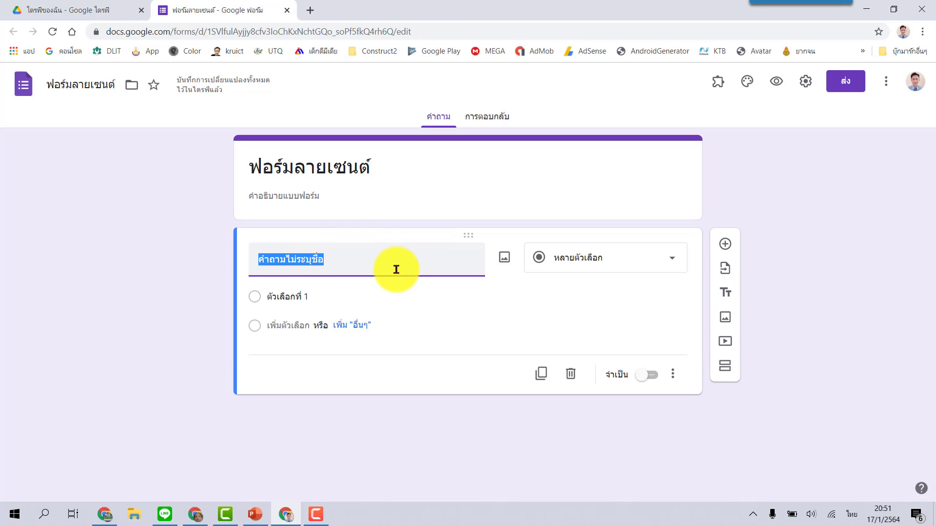
pyautogui.write('ชี')
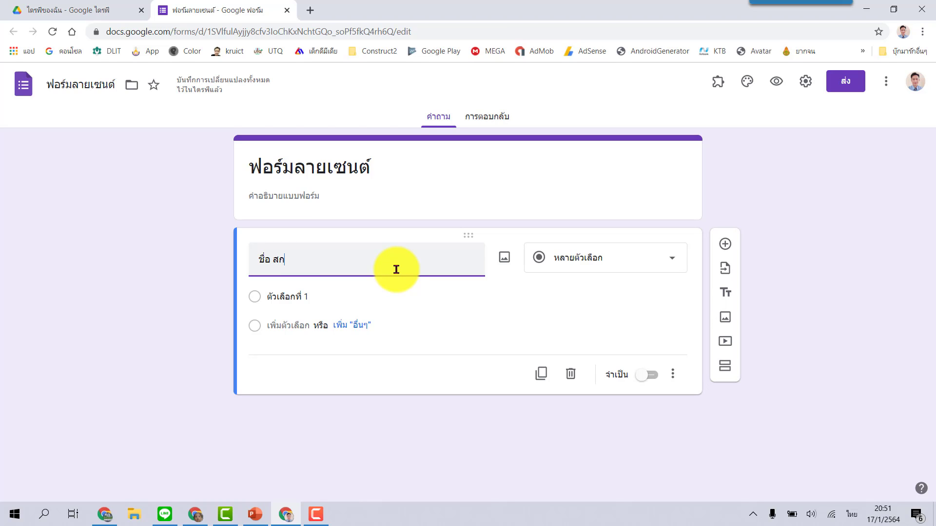
pyautogui.write('่อ สกุล')
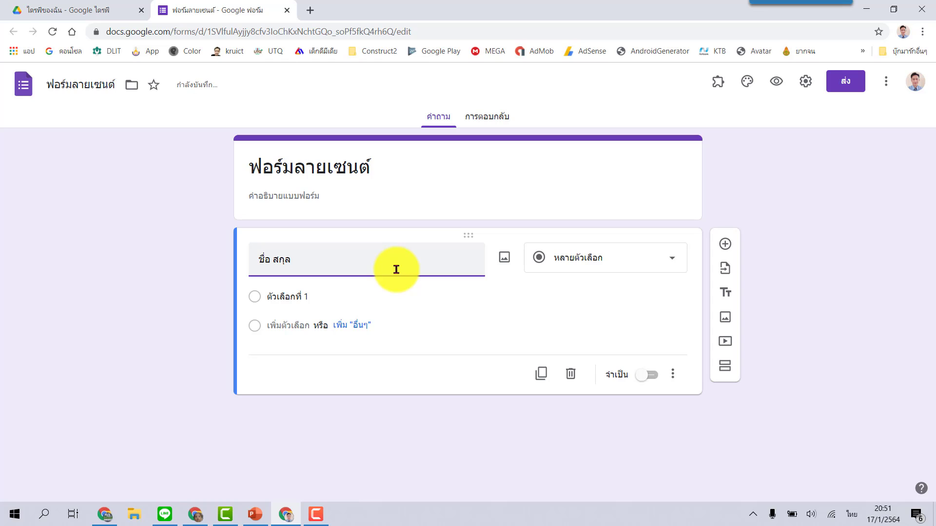
pyautogui.click(658, 263)
pyautogui.click(616, 142)
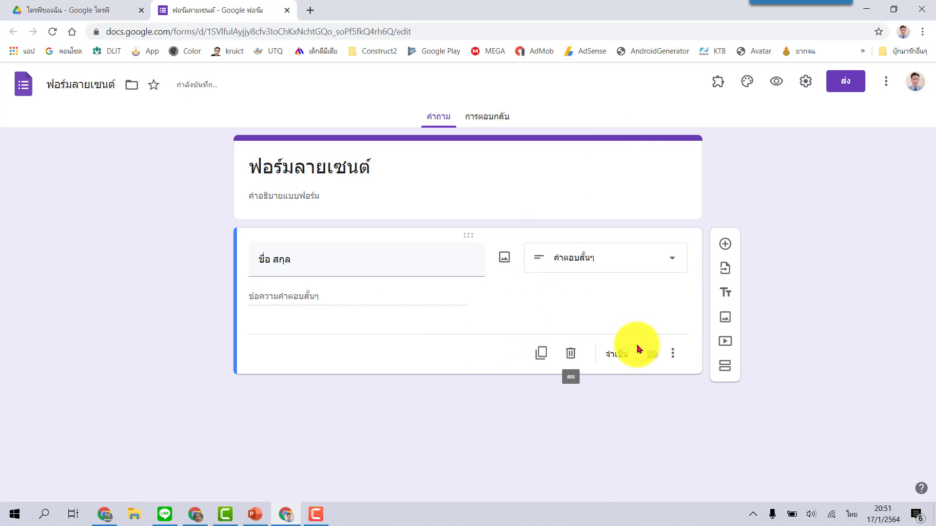
pyautogui.click(651, 354)
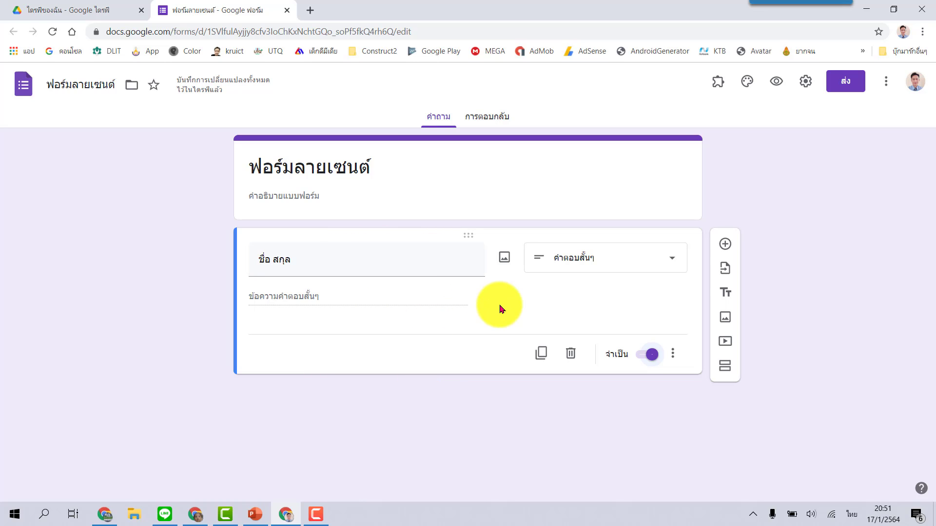
# Add a second required short-answer question named "เบอร์โทร"
pyautogui.click(724, 245)
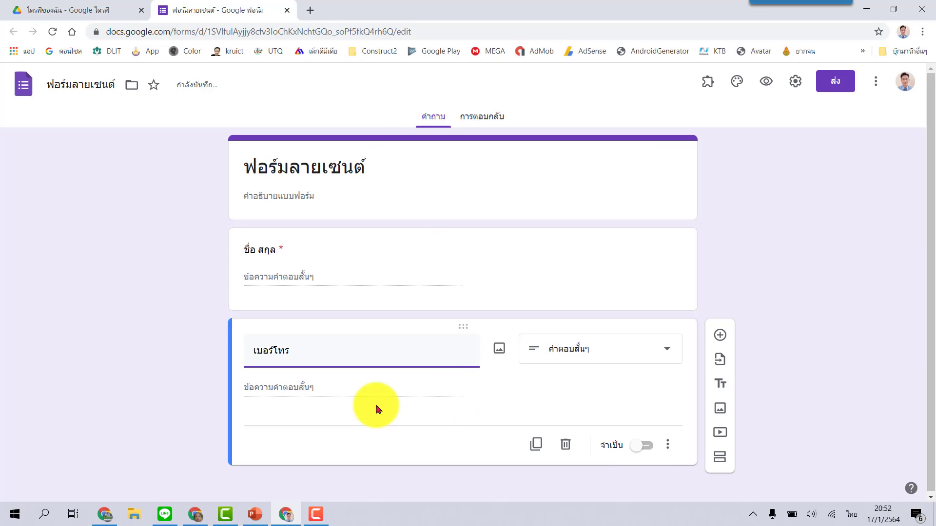
pyautogui.click(779, 299)
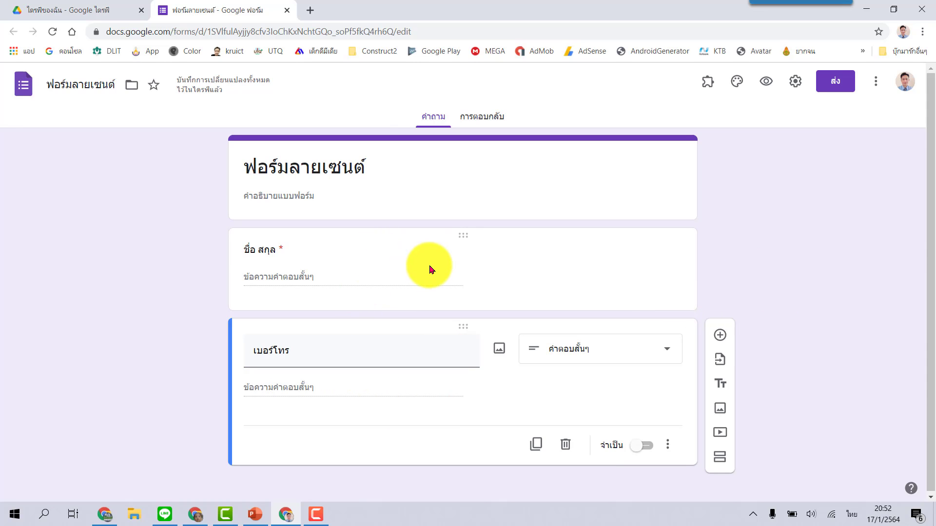
pyautogui.click(650, 452)
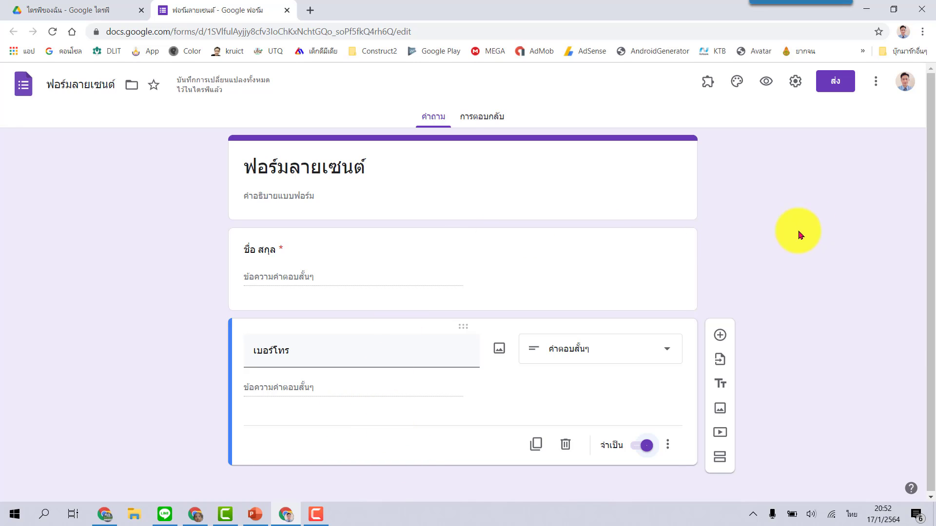
# Search the form add-ons marketplace for "Signature" and open the ลายเซ็น add-on's page
pyautogui.click(876, 83)
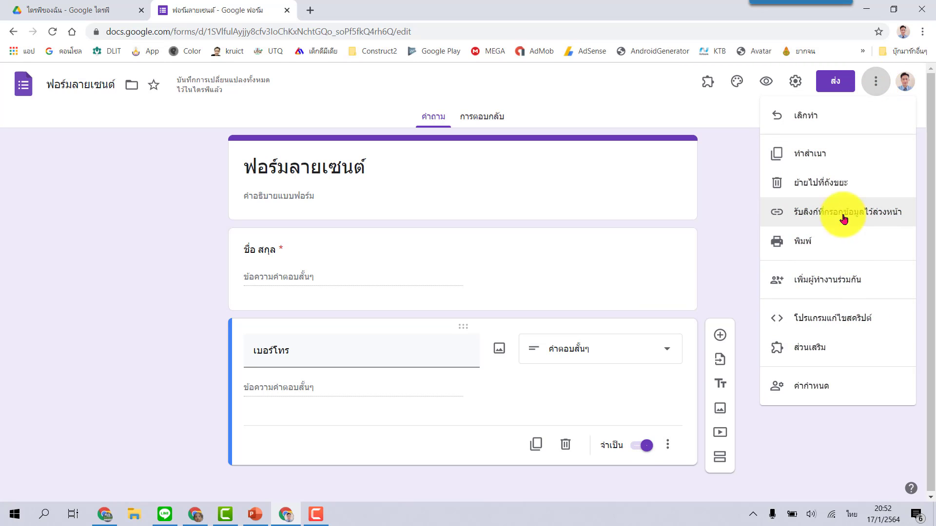
pyautogui.click(817, 352)
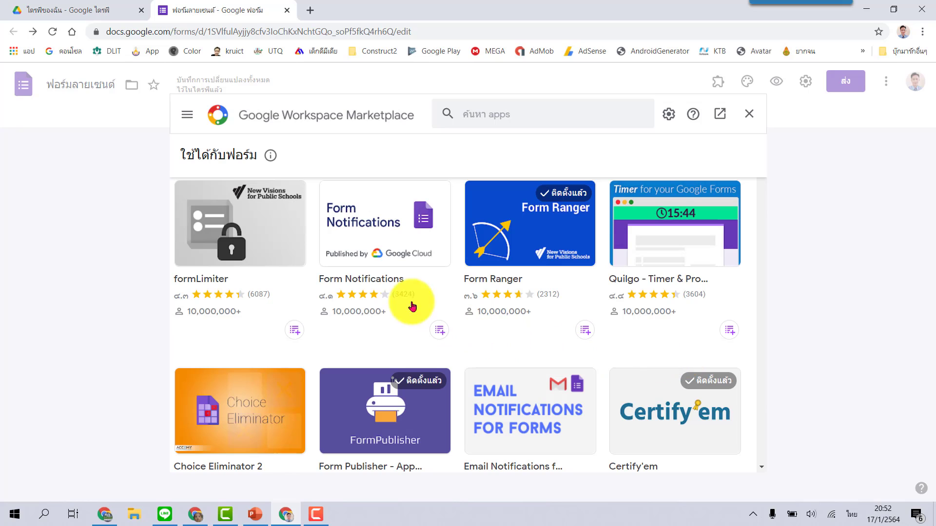
pyautogui.click(494, 113)
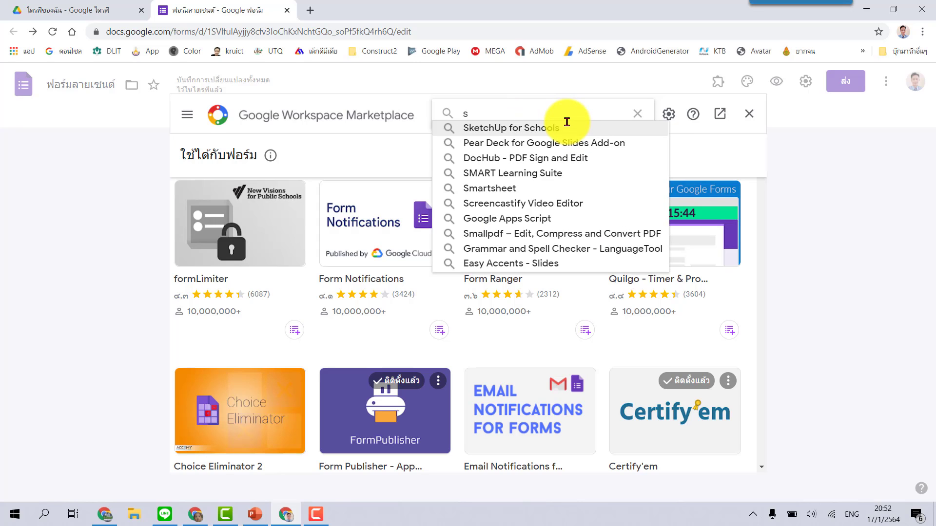
pyautogui.write('sig')
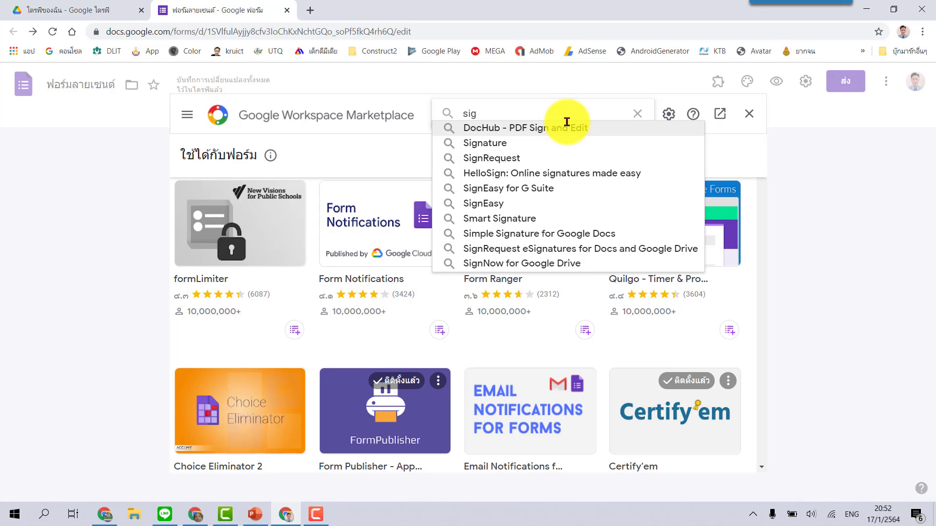
pyautogui.click(507, 146)
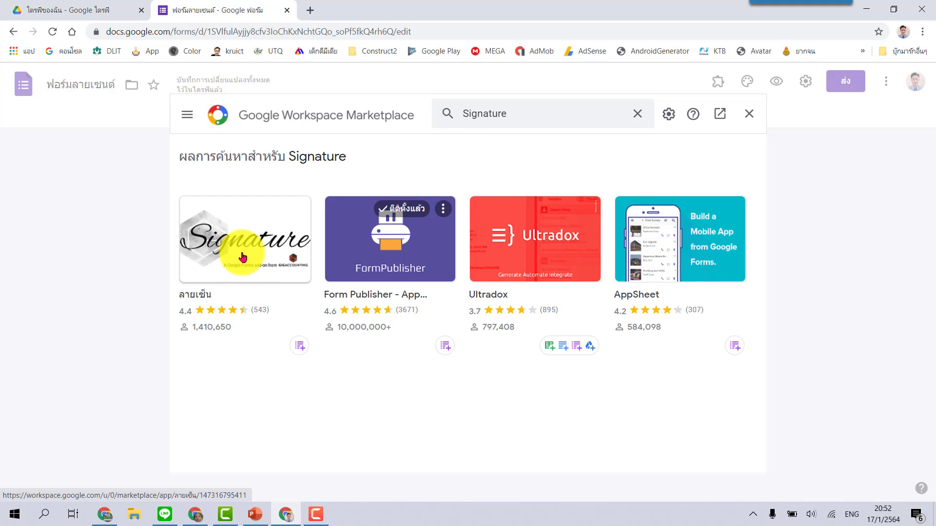
pyautogui.click(243, 257)
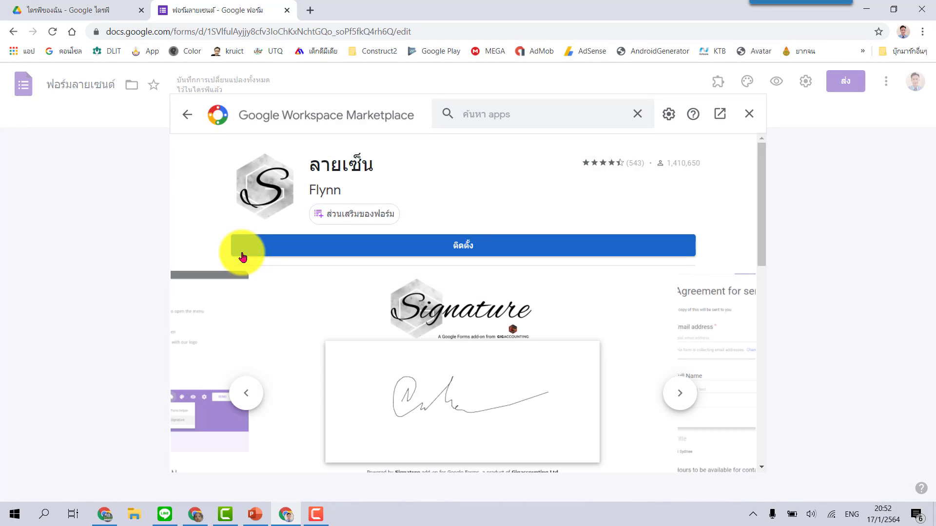
# Install the ลายเซ็น add-on, granting it the requested permissions with the existing Google account, and advance to its additional setup information
pyautogui.click(475, 246)
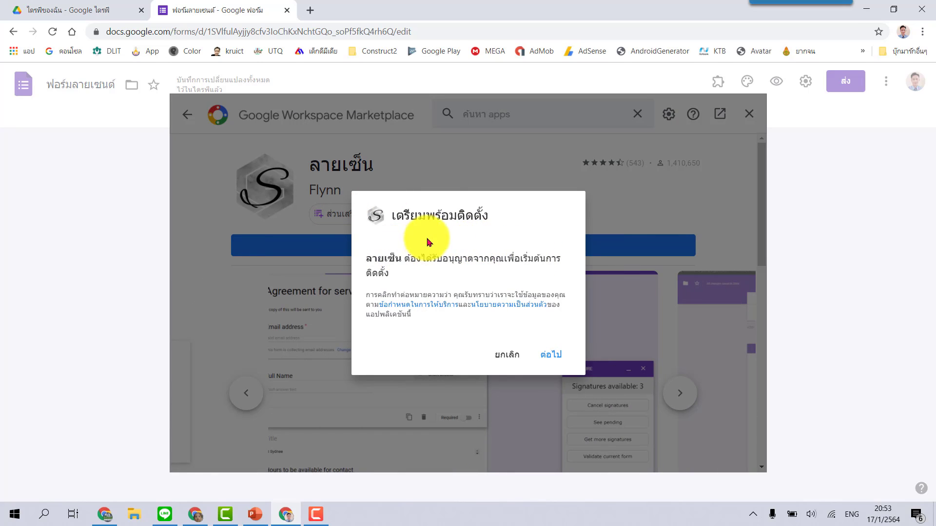
pyautogui.click(554, 361)
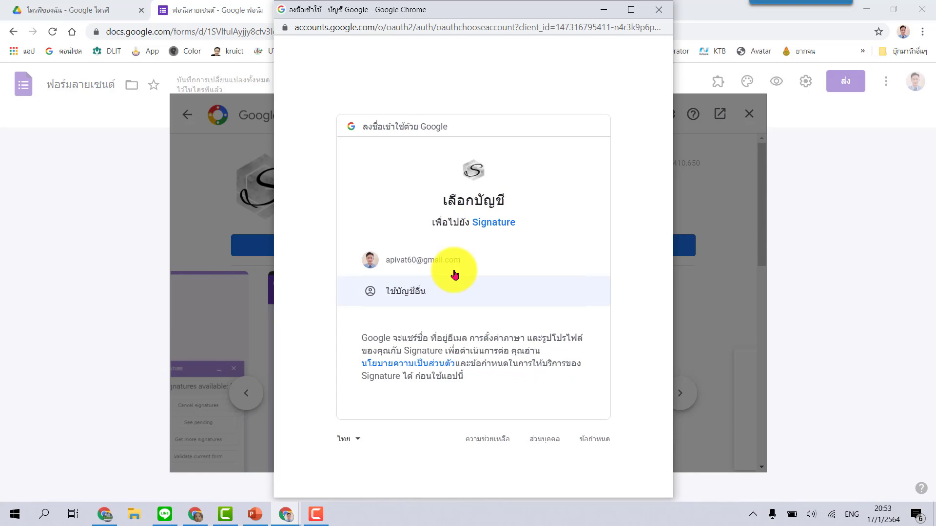
pyautogui.click(455, 263)
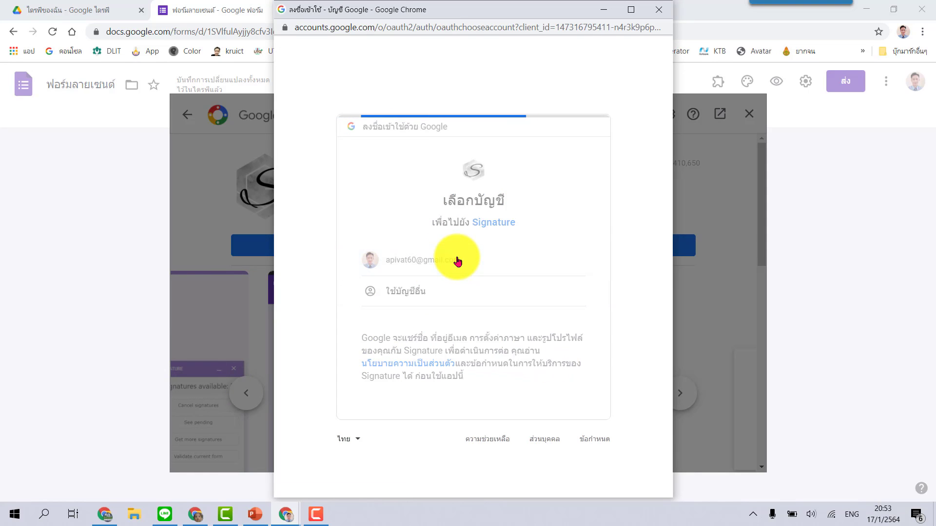
pyautogui.scroll(-3, 600, 298)
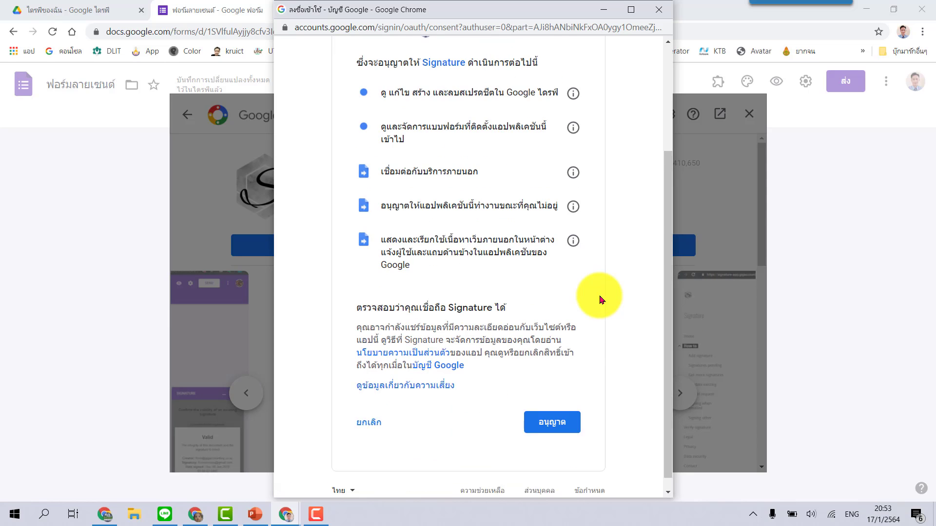
pyautogui.click(541, 411)
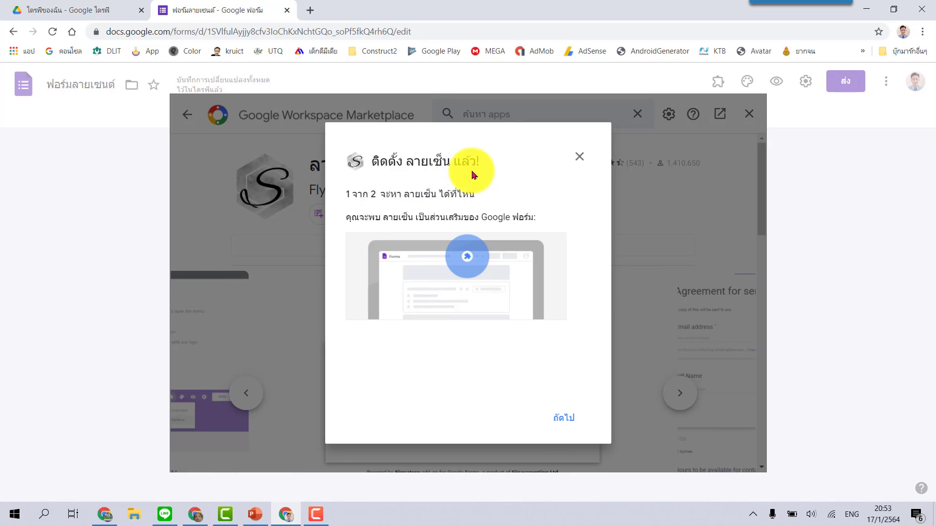
pyautogui.click(563, 419)
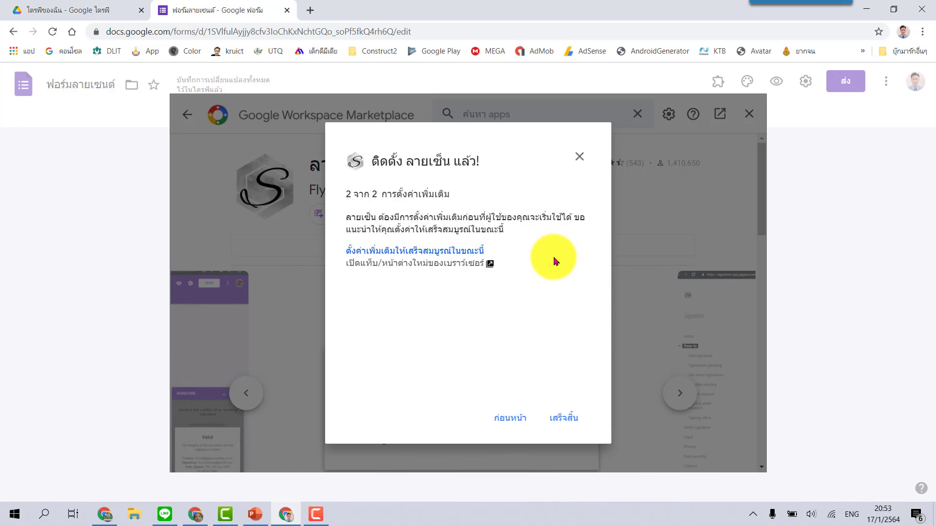
# Open the add-on's additional setup page, review its how-to guide on installing, using and signing, and return to the form
pyautogui.click(424, 252)
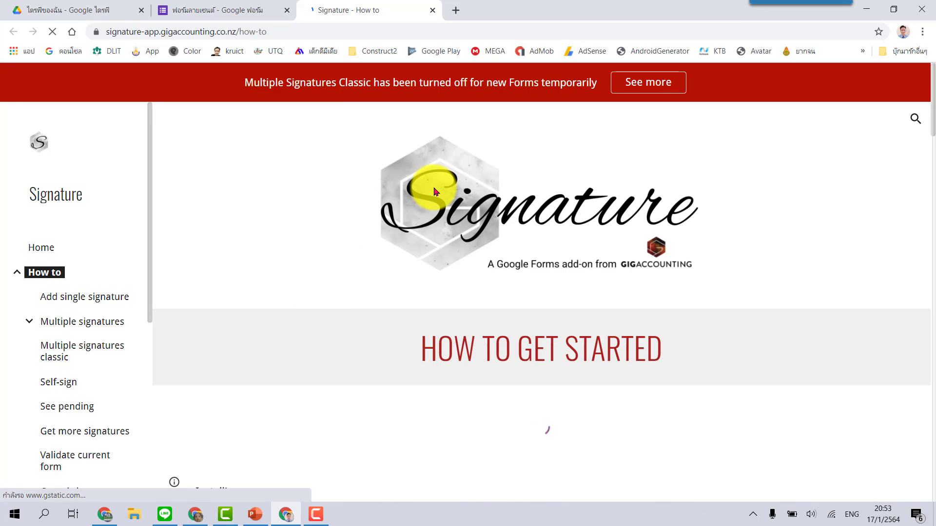
pyautogui.scroll(-9, 690, 324)
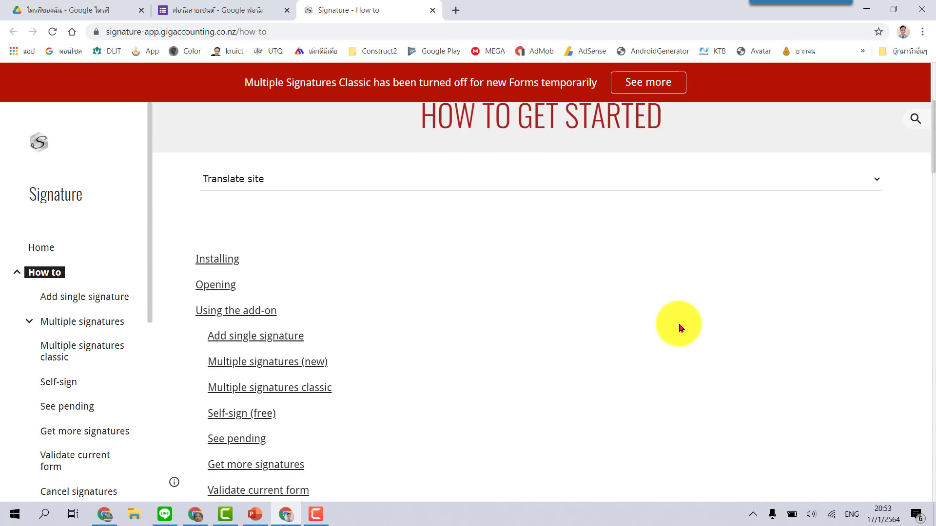
pyautogui.scroll(-6, 671, 330)
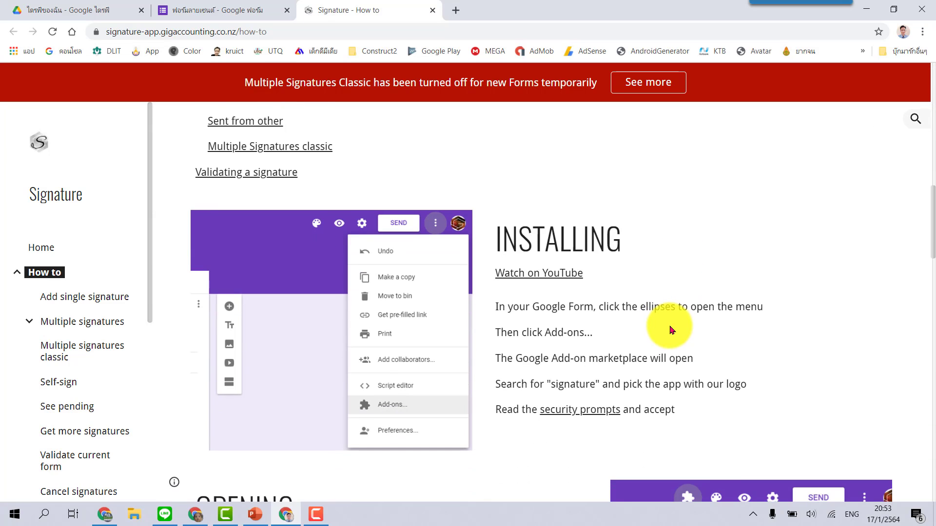
pyautogui.scroll(-12, 381, 248)
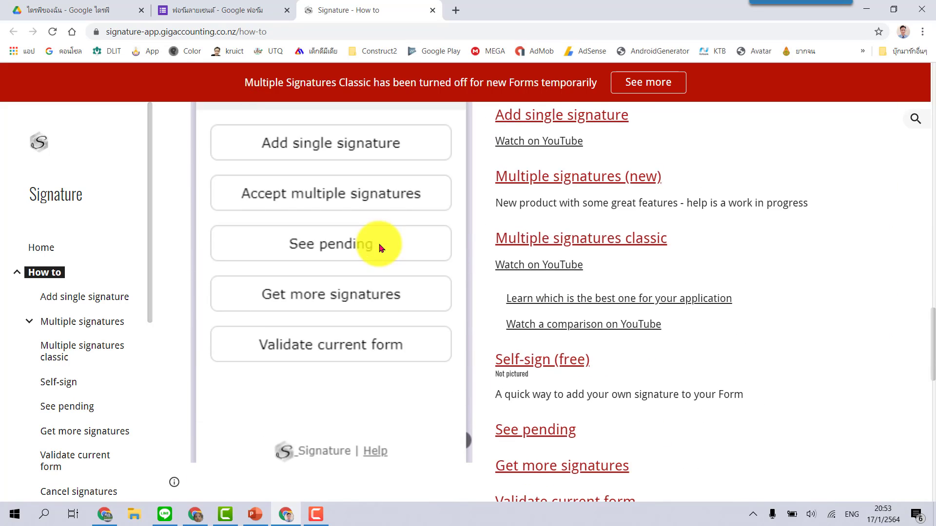
pyautogui.scroll(-14, 381, 248)
pyautogui.scroll(-3, 383, 295)
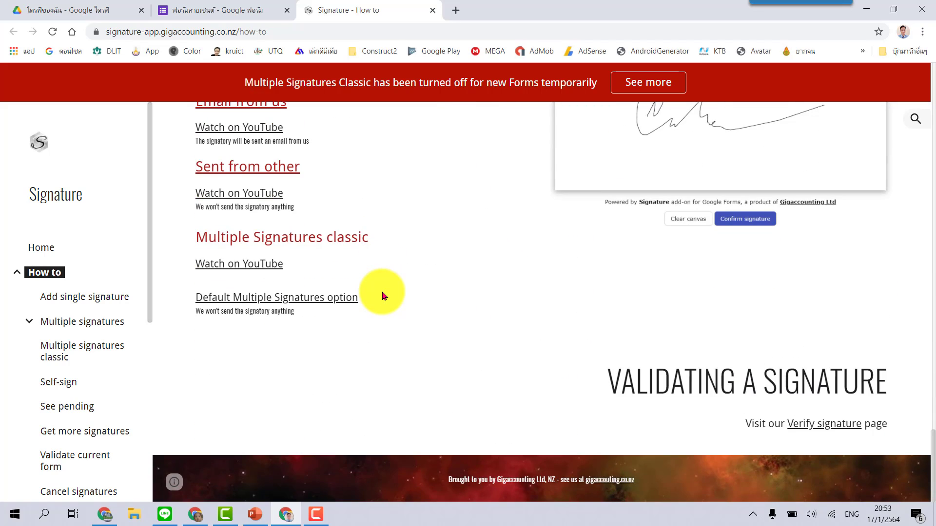
pyautogui.scroll(4, 382, 295)
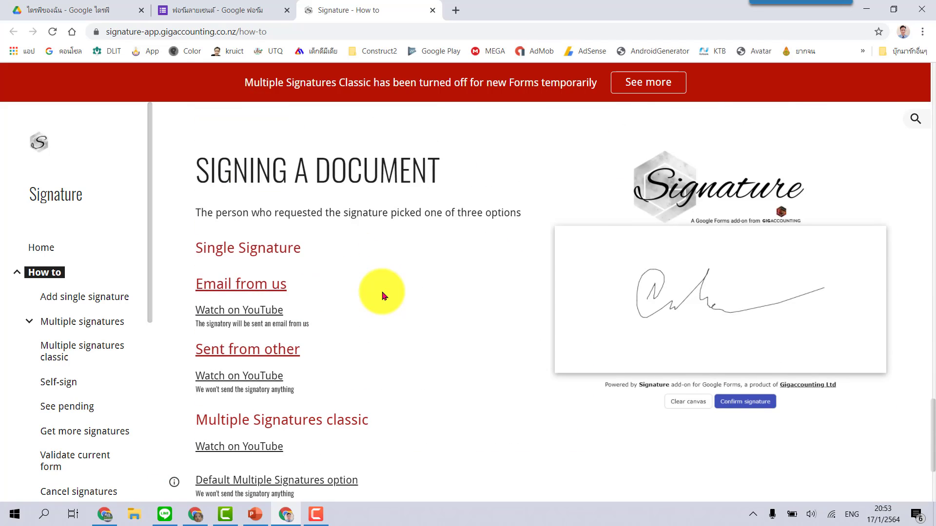
pyautogui.click(215, 9)
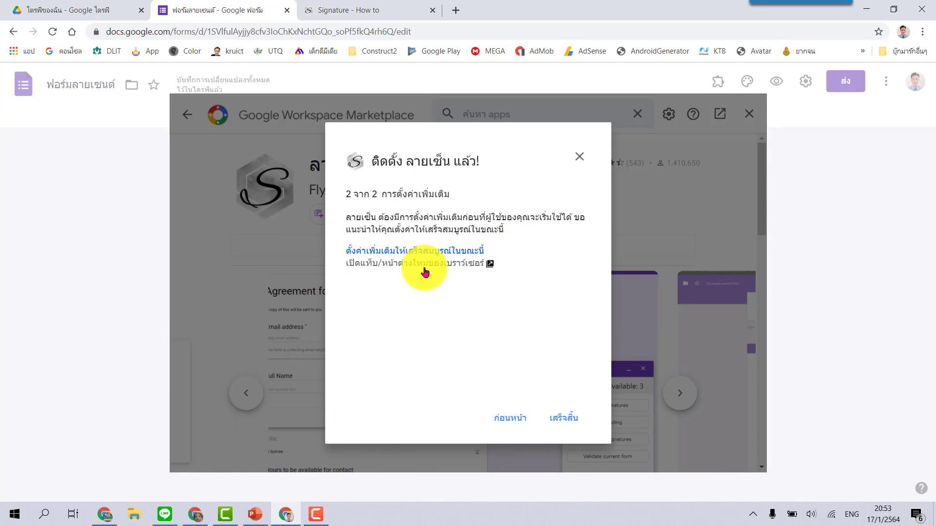
# Finish the add-on setup, then link the form's responses to a new spreadsheet named "ฟอร์มลายเซนต์ (การตอบกลับ)" and return to the form
pyautogui.click(564, 418)
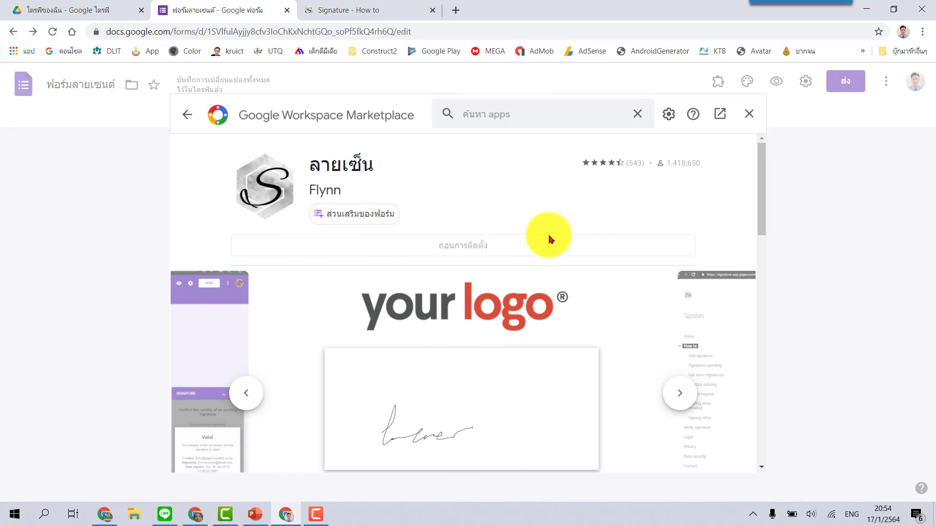
pyautogui.click(751, 116)
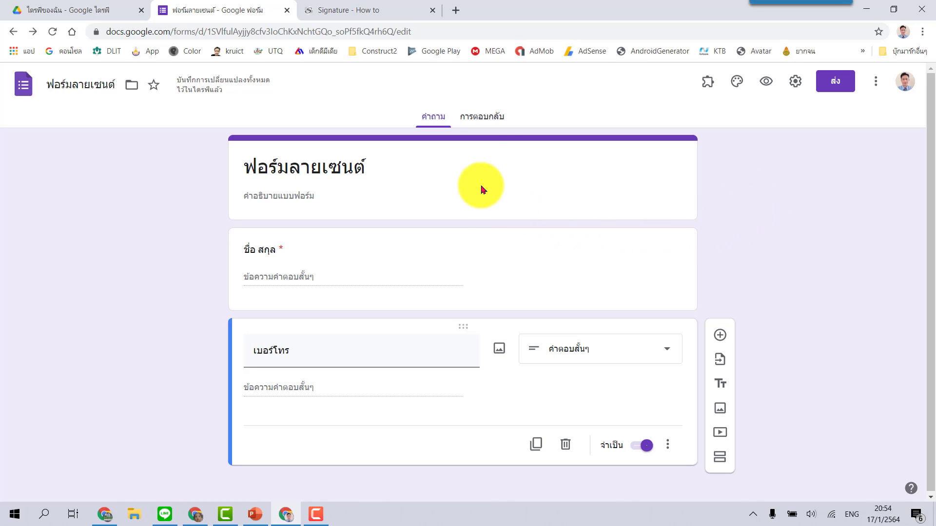
pyautogui.click(488, 122)
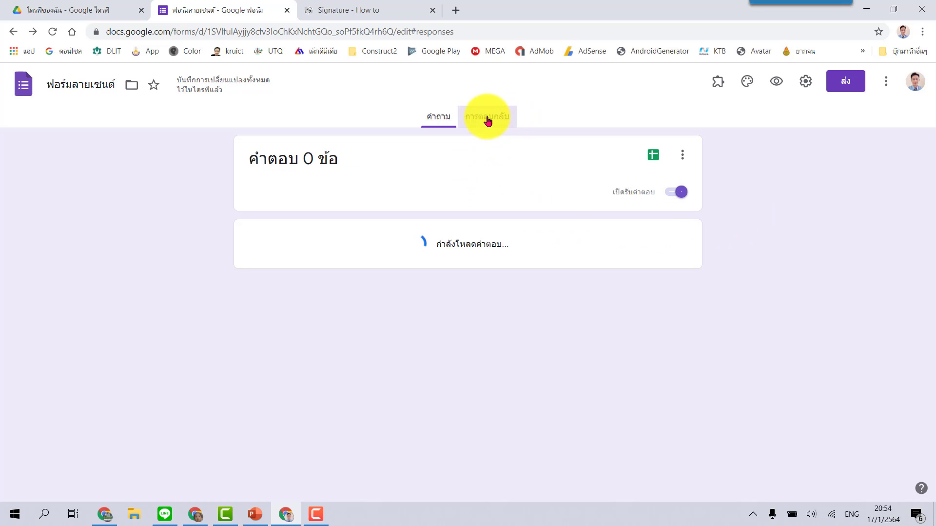
pyautogui.click(652, 156)
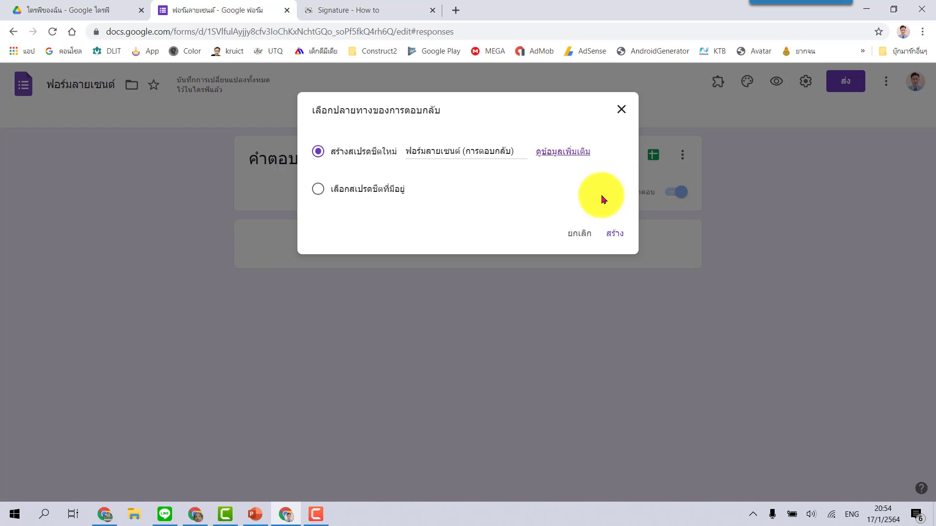
pyautogui.click(614, 234)
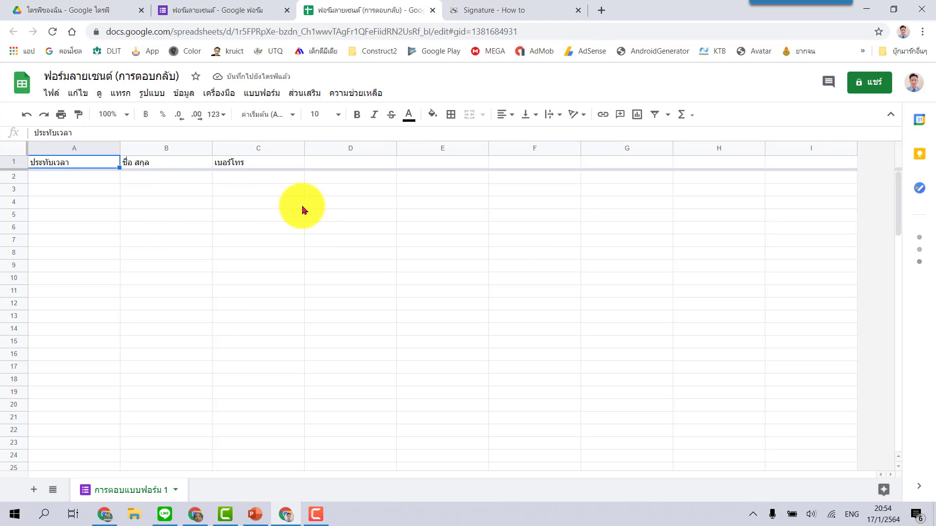
pyautogui.click(218, 9)
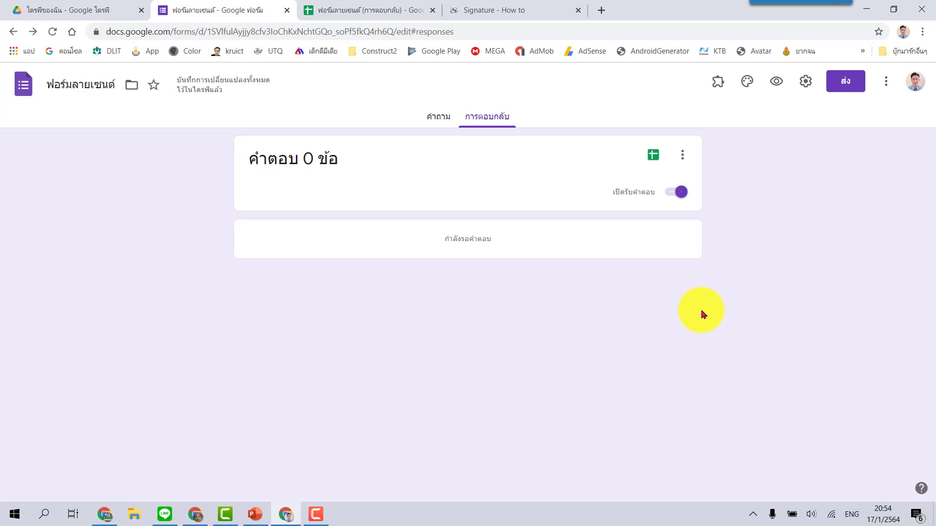
# Start the ลายเซ็น add-on on the form and look through its available signature actions
pyautogui.click(719, 90)
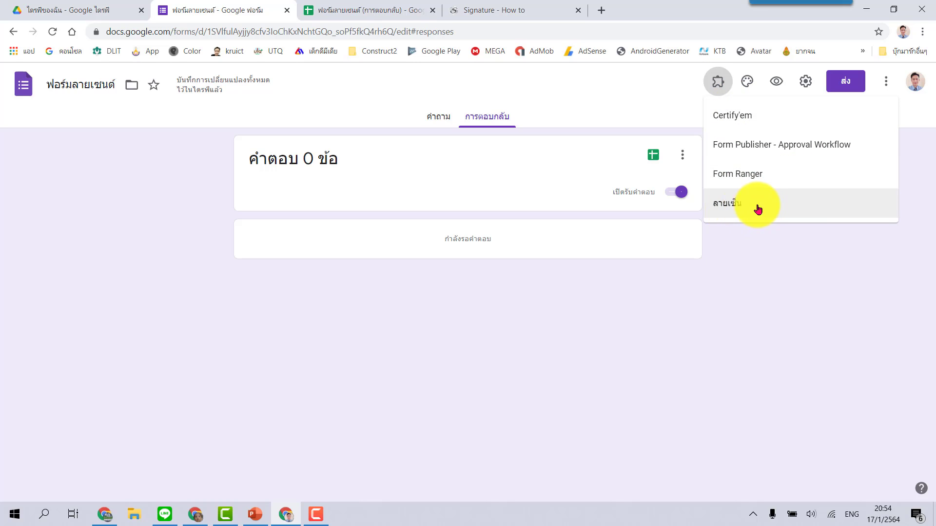
pyautogui.click(736, 209)
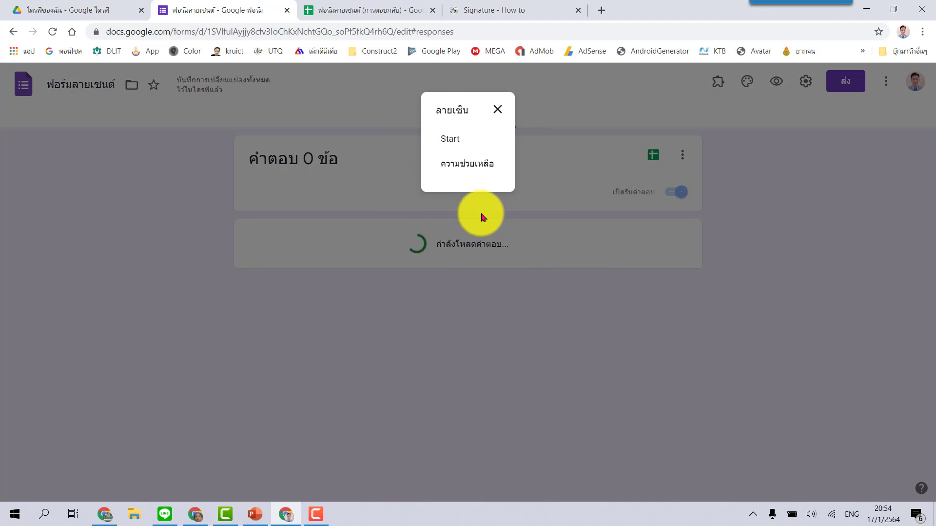
pyautogui.click(451, 142)
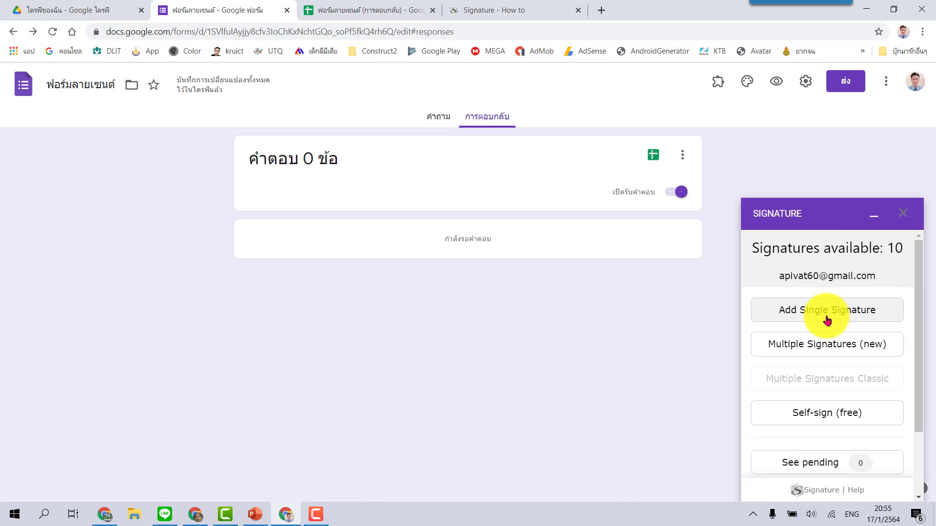
pyautogui.scroll(-1, 877, 356)
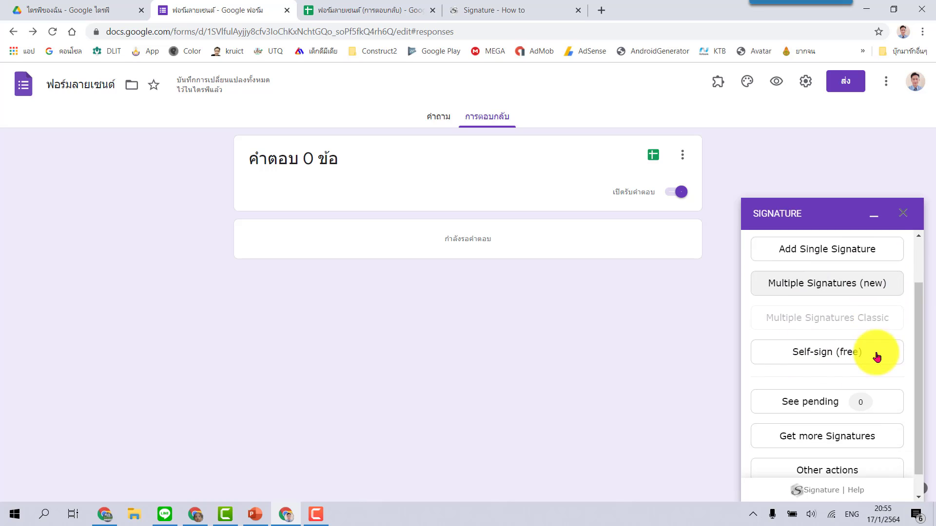
pyautogui.scroll(-1, 877, 356)
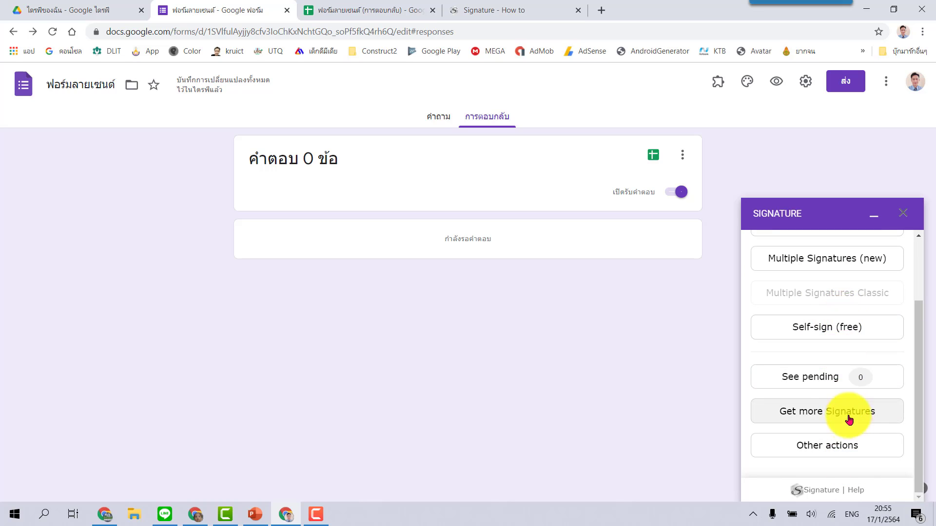
pyautogui.scroll(2, 849, 419)
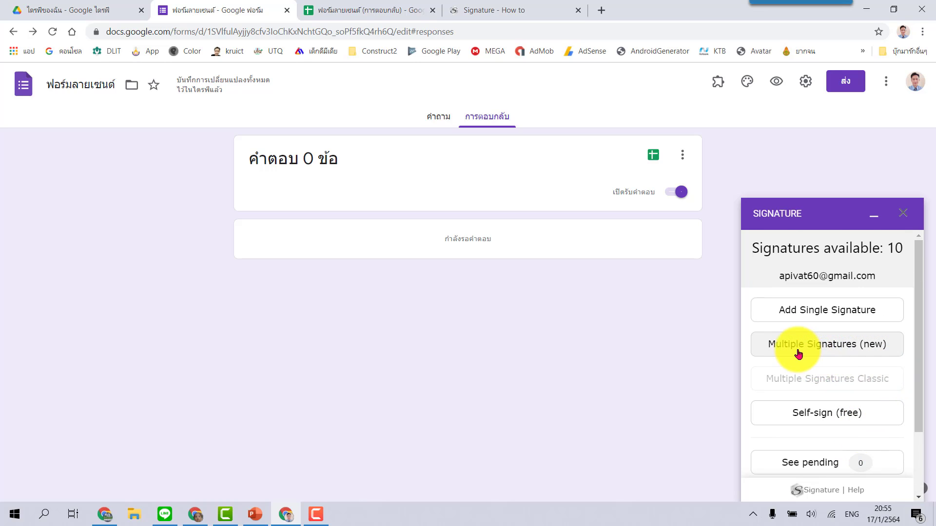
# Enable Multiple Signatures (new) for the form without a signature limit, and get the signing link for distribution
pyautogui.click(831, 348)
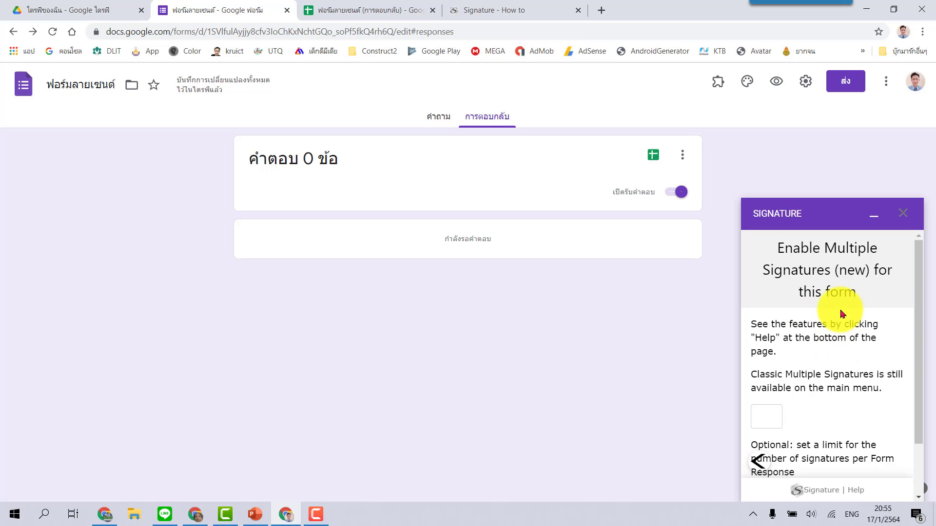
pyautogui.scroll(-2, 882, 304)
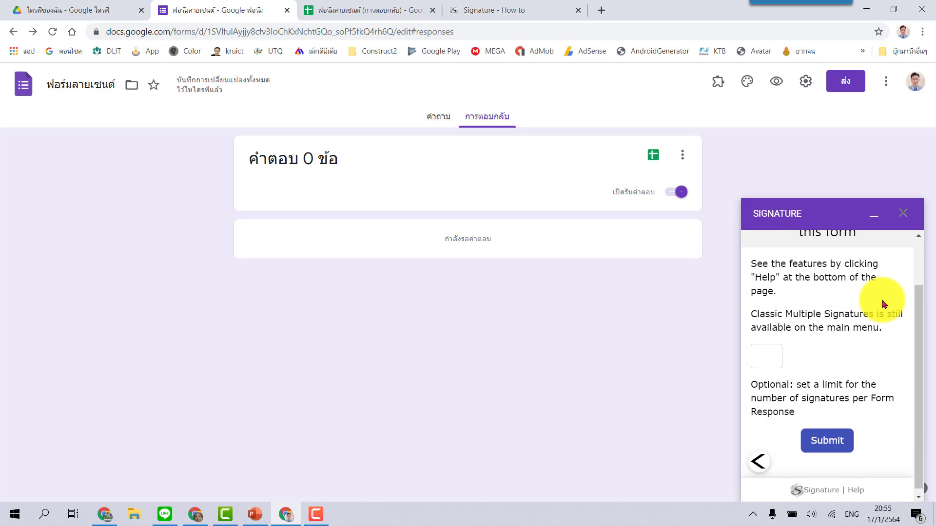
pyautogui.click(827, 436)
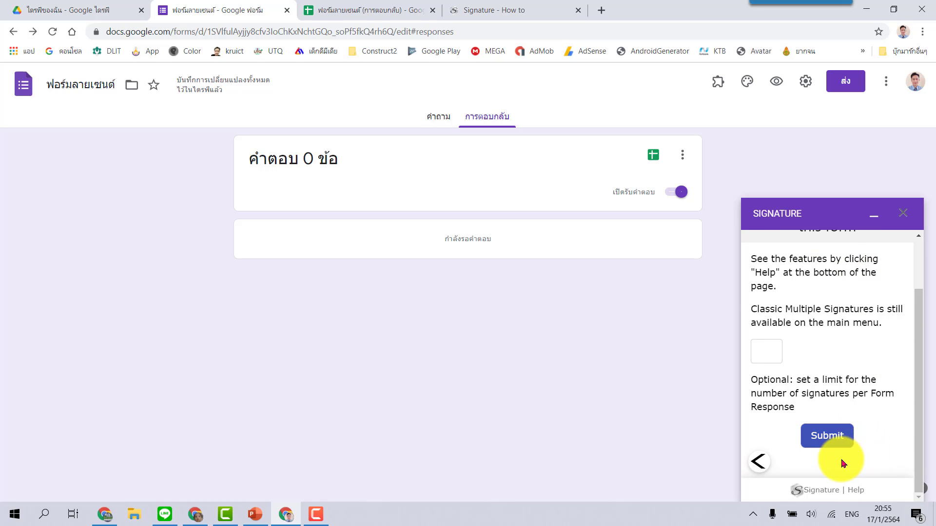
pyautogui.click(829, 440)
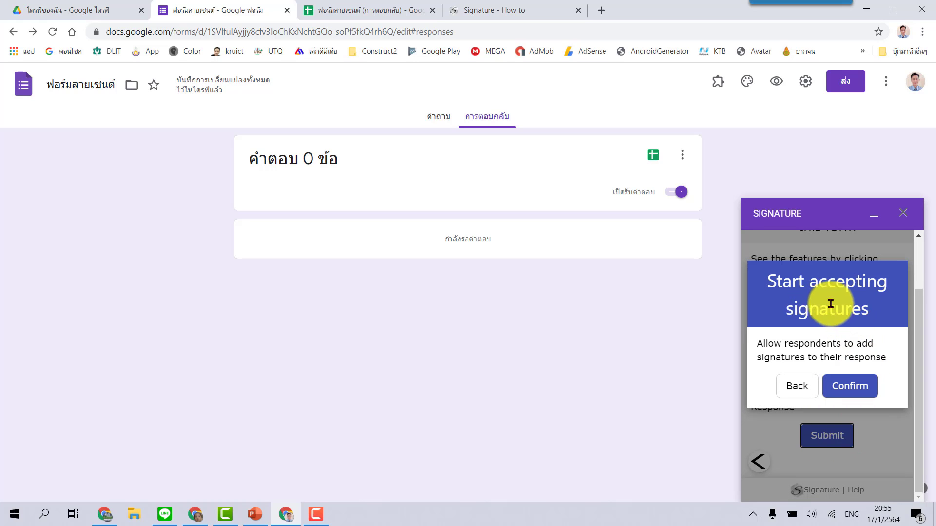
pyautogui.click(859, 387)
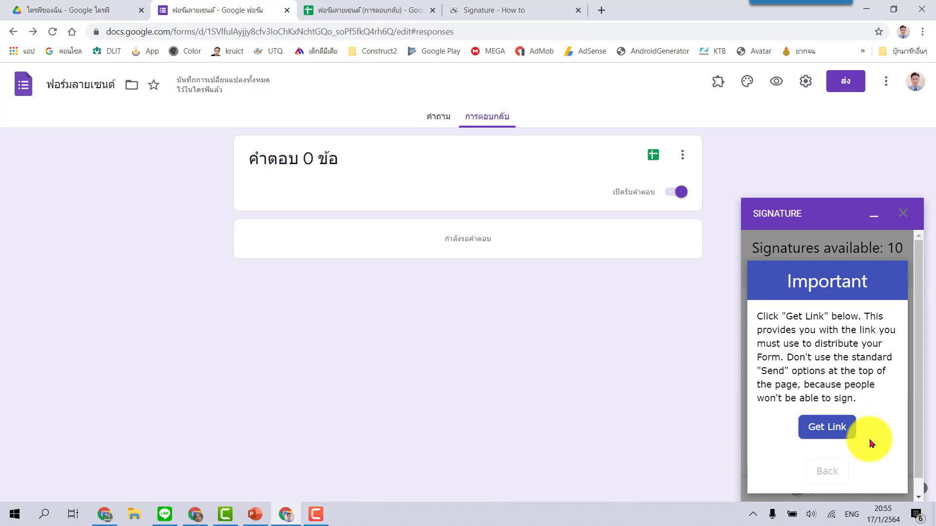
pyautogui.click(833, 431)
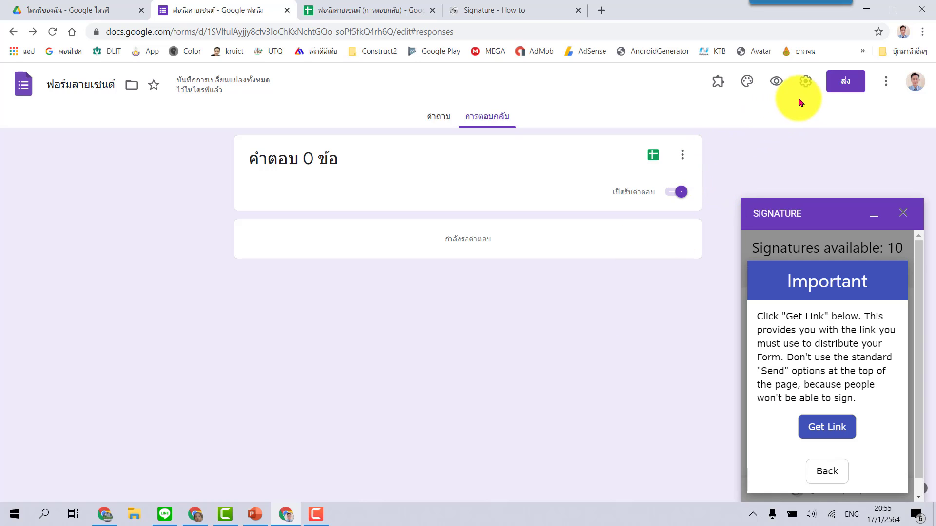
# Look at the form's standard sharing link, leaving the sending options without copying it
pyautogui.click(850, 86)
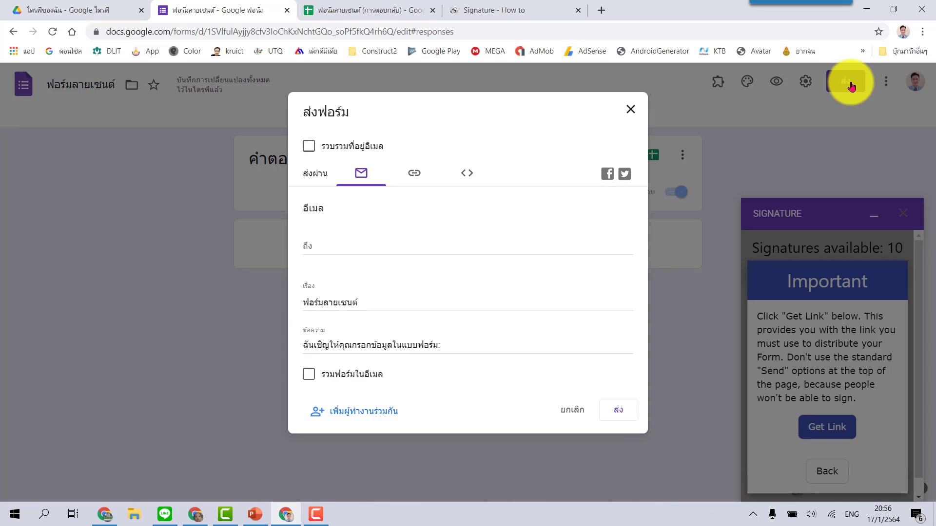
pyautogui.click(415, 175)
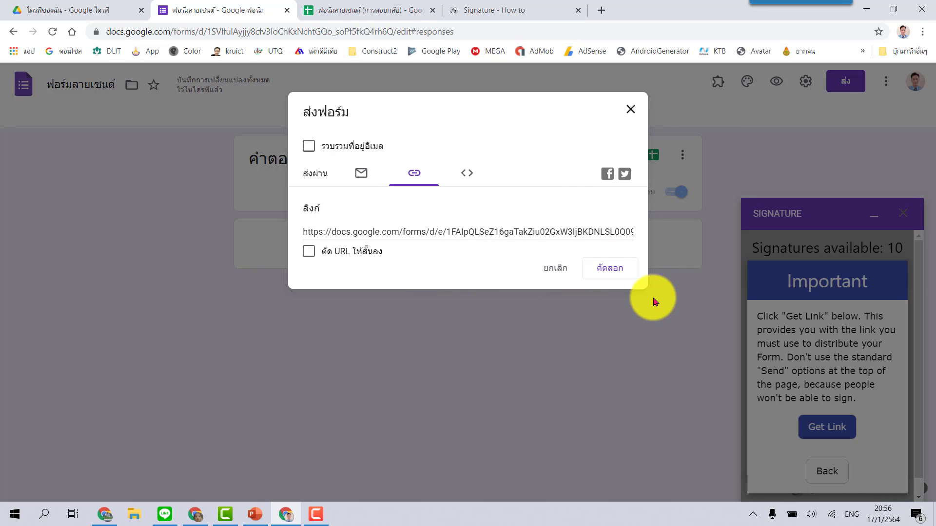
pyautogui.click(629, 110)
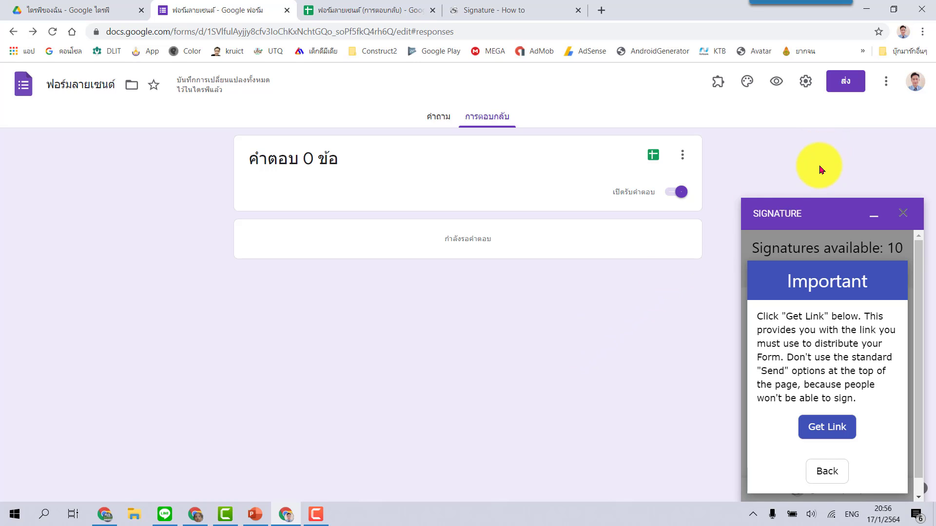
# Open the copied signing link in a new incognito window
pyautogui.click(925, 35)
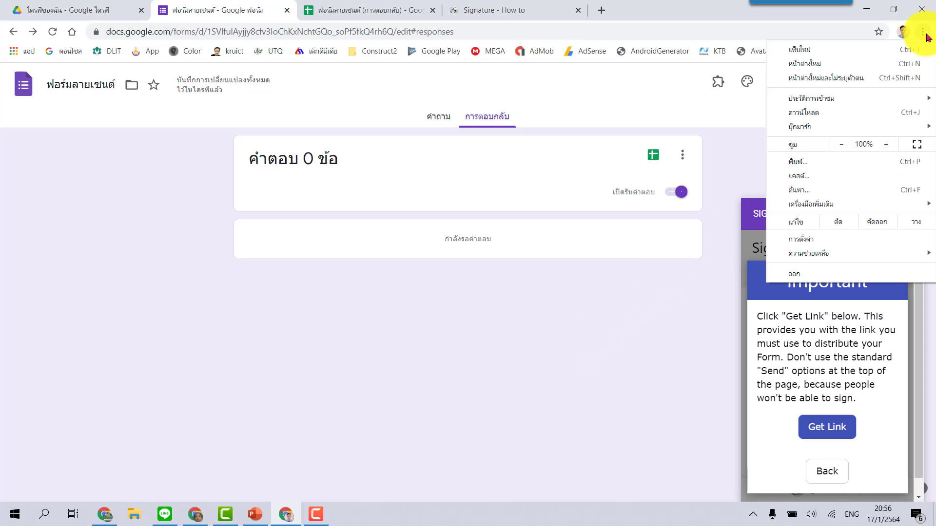
pyautogui.click(841, 84)
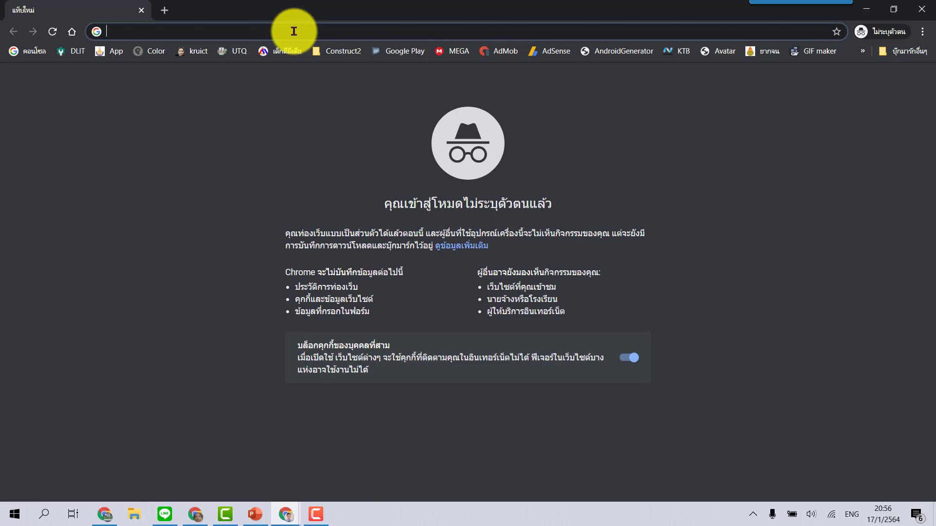
pyautogui.hotkey('ctrl', 'v')
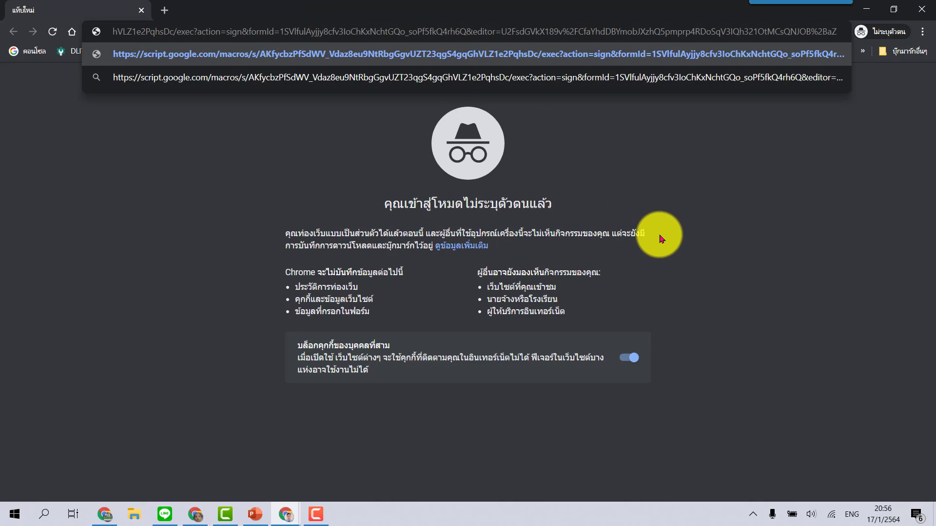
pyautogui.press('Return')
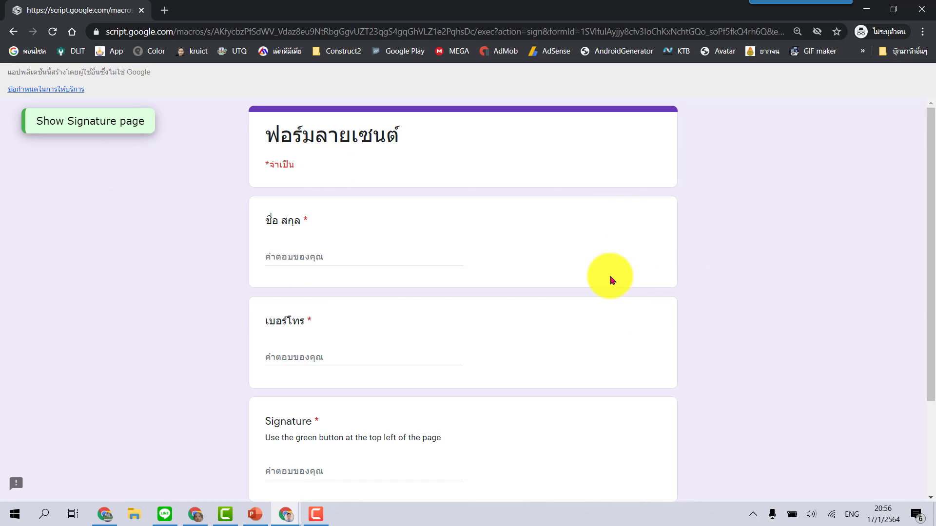
# Answer the ชื่อ สกุล and เบอร์โทร questions with the respondent's full name and phone number, and show the signature page
pyautogui.click(309, 255)
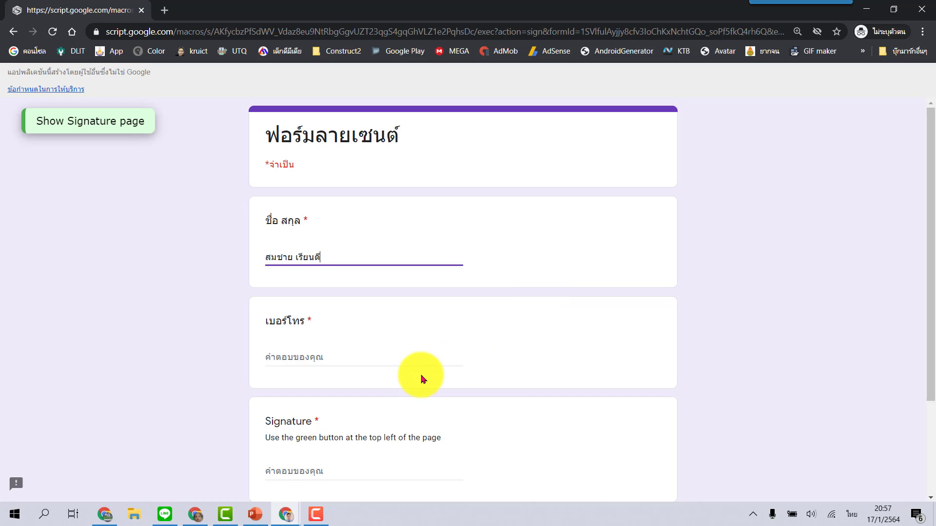
pyautogui.click(412, 355)
pyautogui.scroll(-1, 534, 357)
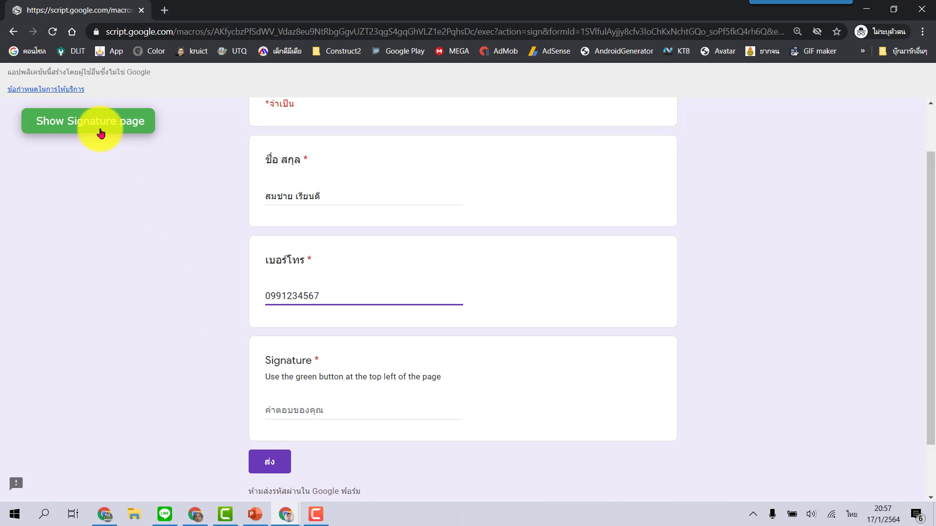
pyautogui.click(122, 129)
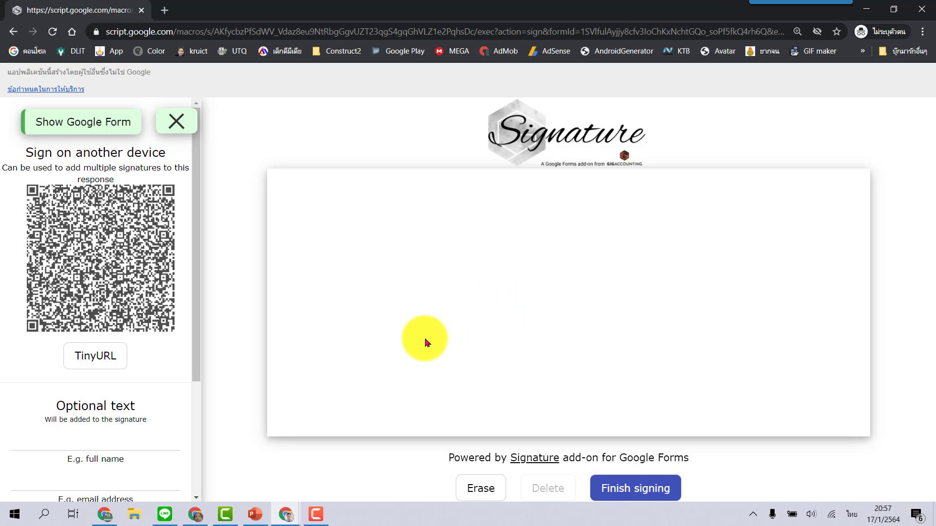
# Draw a trial signature on the signature canvas and erase it
pyautogui.moveTo(424, 340)
pyautogui.mouseDown()
pyautogui.moveTo(453, 328)
pyautogui.moveTo(502, 334)
pyautogui.moveTo(409, 244)
pyautogui.moveTo(644, 242)
pyautogui.mouseUp()
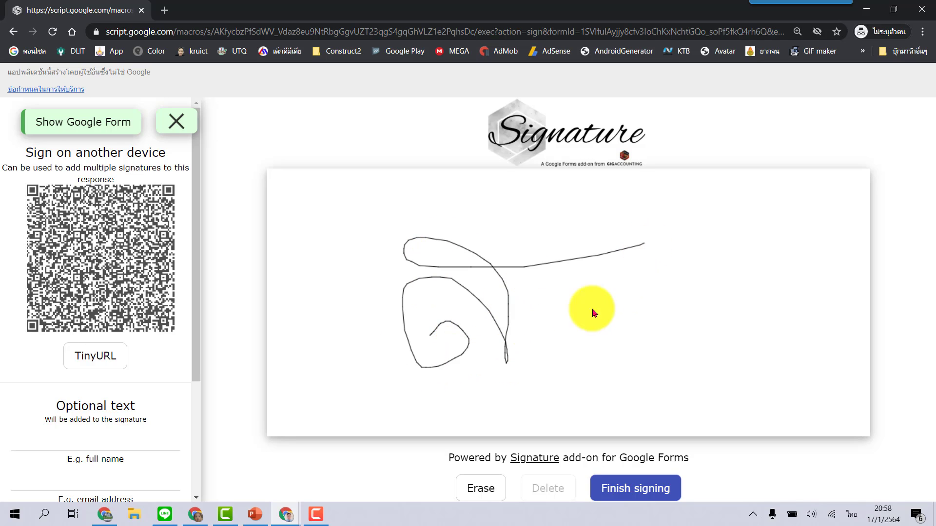
pyautogui.moveTo(489, 297)
pyautogui.mouseDown()
pyautogui.moveTo(522, 339)
pyautogui.moveTo(611, 347)
pyautogui.moveTo(665, 314)
pyautogui.moveTo(710, 329)
pyautogui.moveTo(784, 308)
pyautogui.mouseUp()
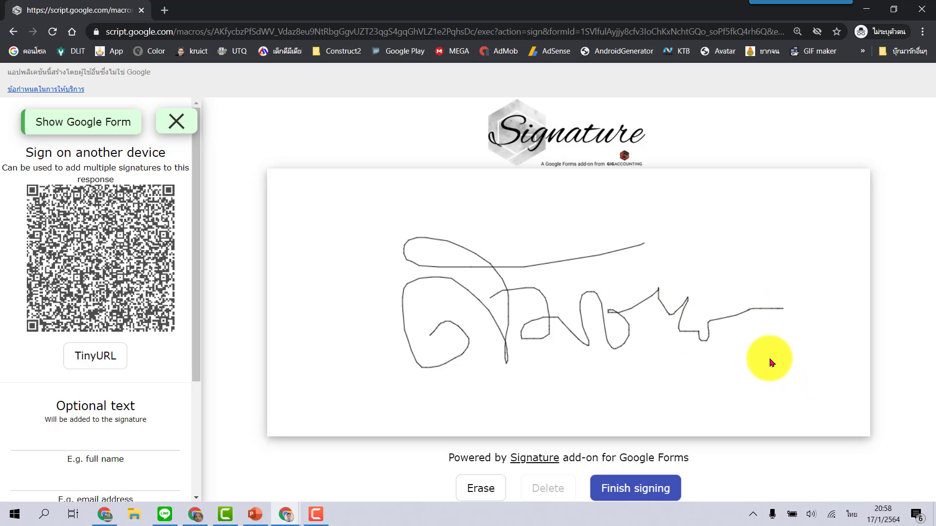
pyautogui.click(478, 487)
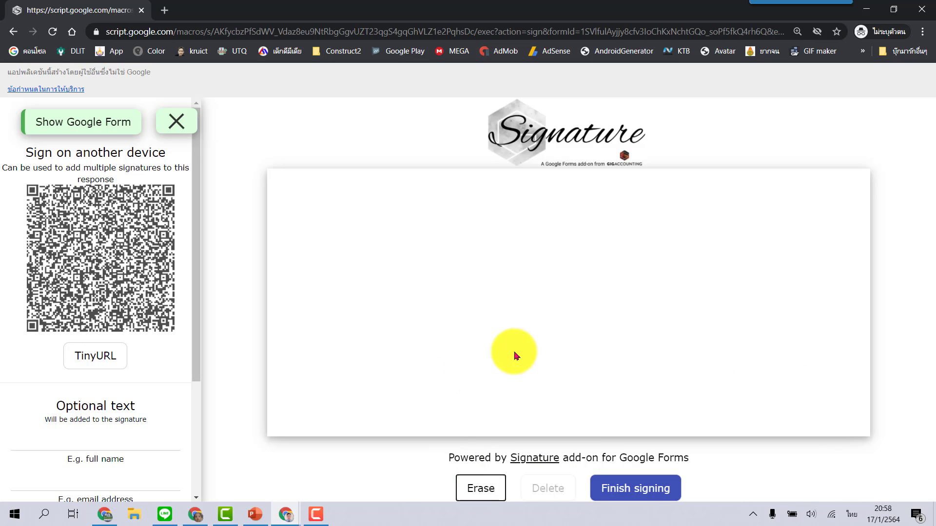
# Draw a new freehand signature across the middle of the signature canvas
pyautogui.moveTo(445, 332)
pyautogui.mouseDown()
pyautogui.moveTo(533, 359)
pyautogui.moveTo(376, 253)
pyautogui.mouseUp()
pyautogui.moveTo(385, 290); pyautogui.dragTo(682, 255)
pyautogui.moveTo(510, 327)
pyautogui.mouseDown()
pyautogui.moveTo(608, 351)
pyautogui.moveTo(827, 303)
pyautogui.mouseUp()
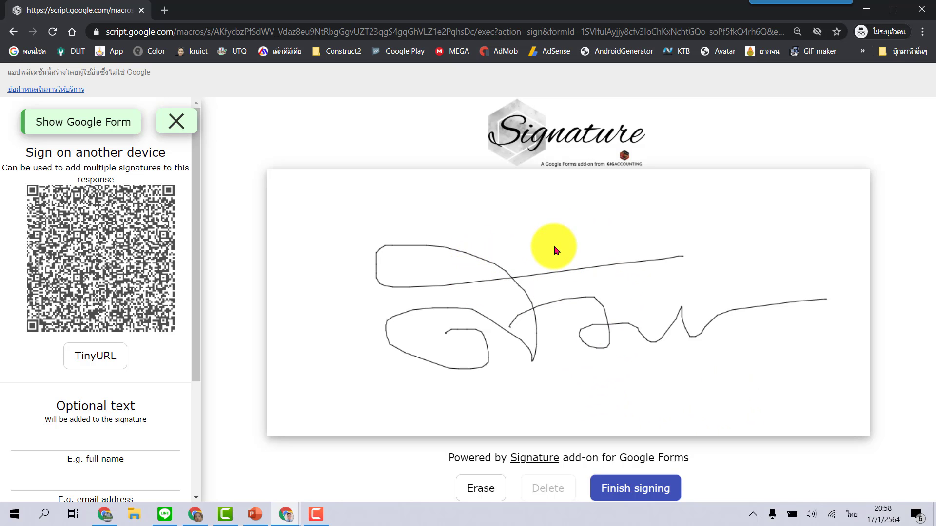
# Finish signing with the drawn signature and copy the text needed for the form's Signature question
pyautogui.click(637, 489)
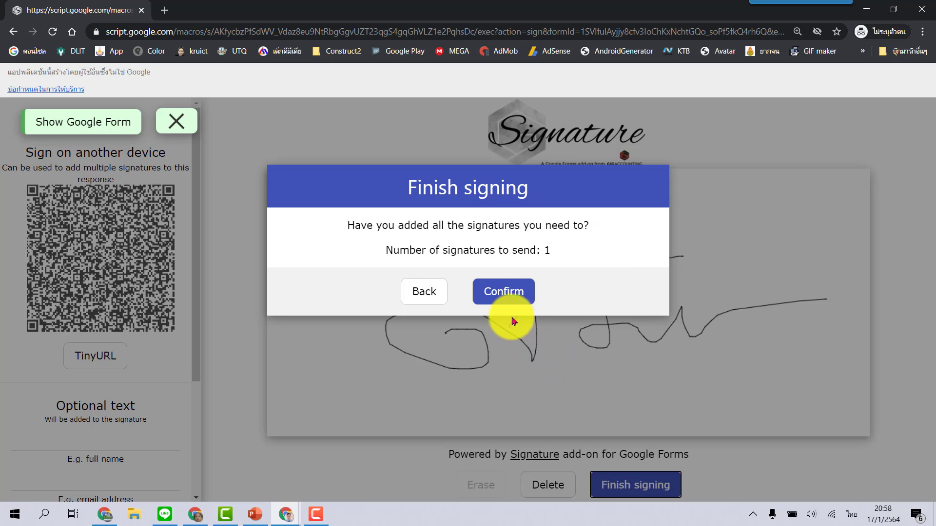
pyautogui.click(513, 293)
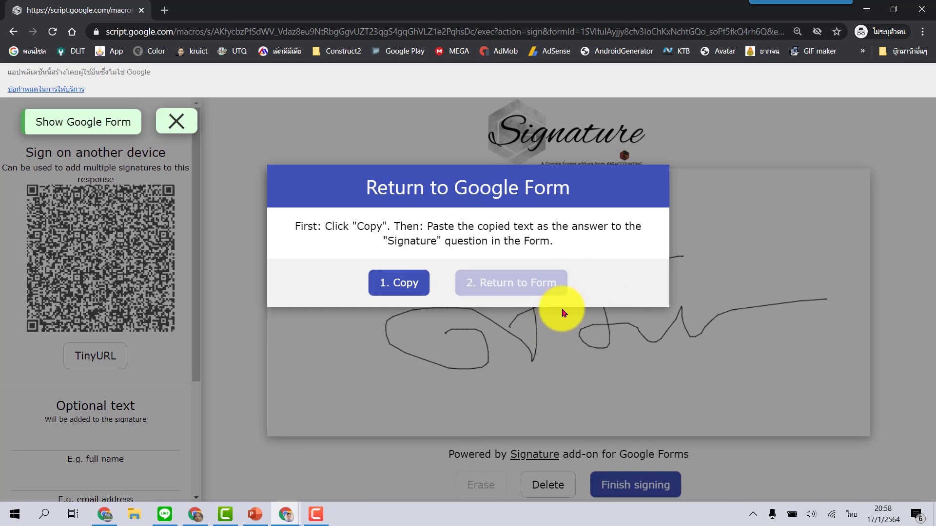
pyautogui.click(399, 285)
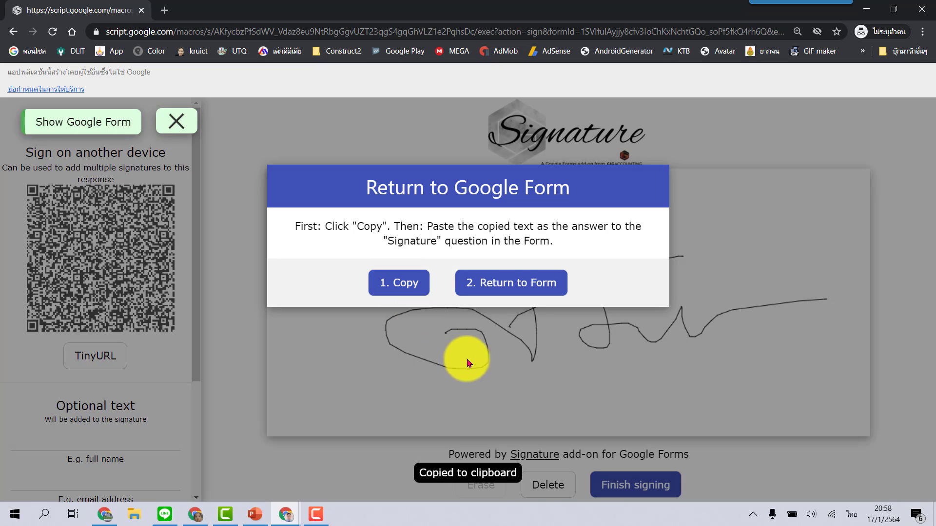
# Return to the form, paste the copied signature text as the Signature answer and submit the response
pyautogui.click(521, 291)
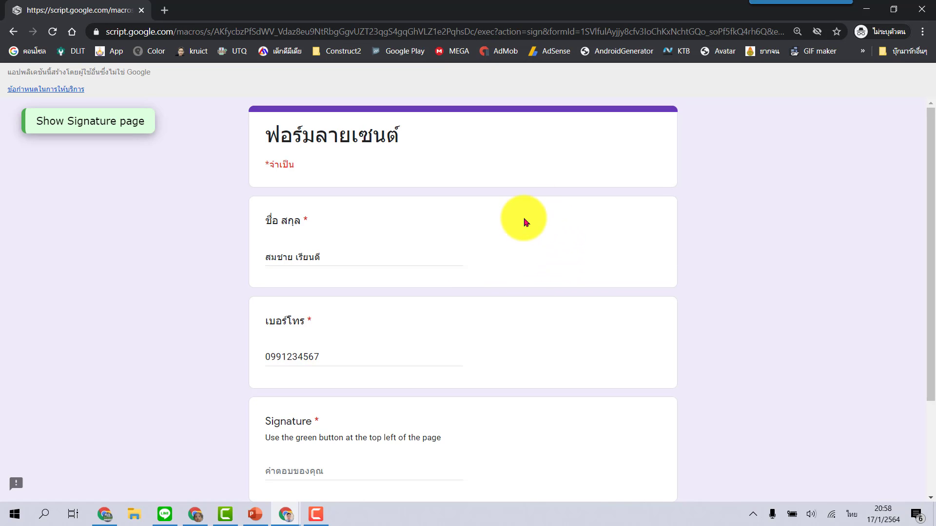
pyautogui.scroll(-3, 524, 221)
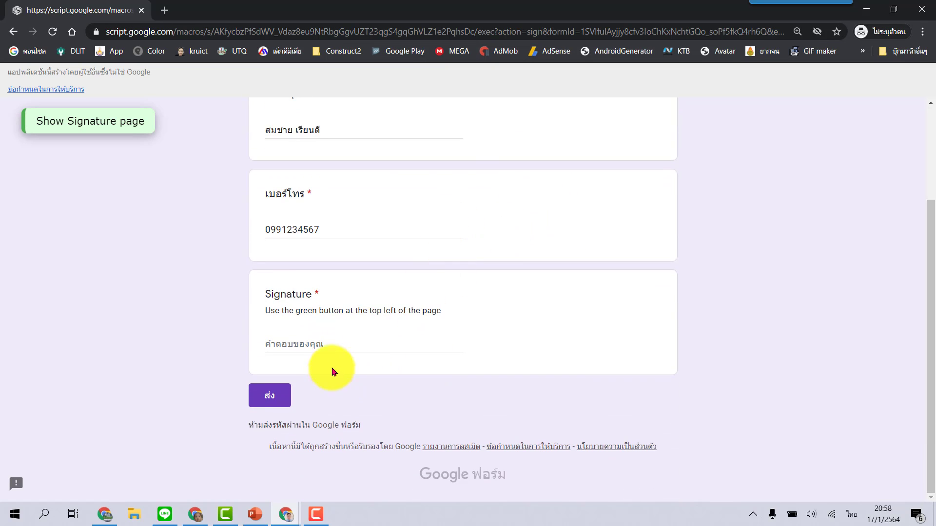
pyautogui.click(310, 343)
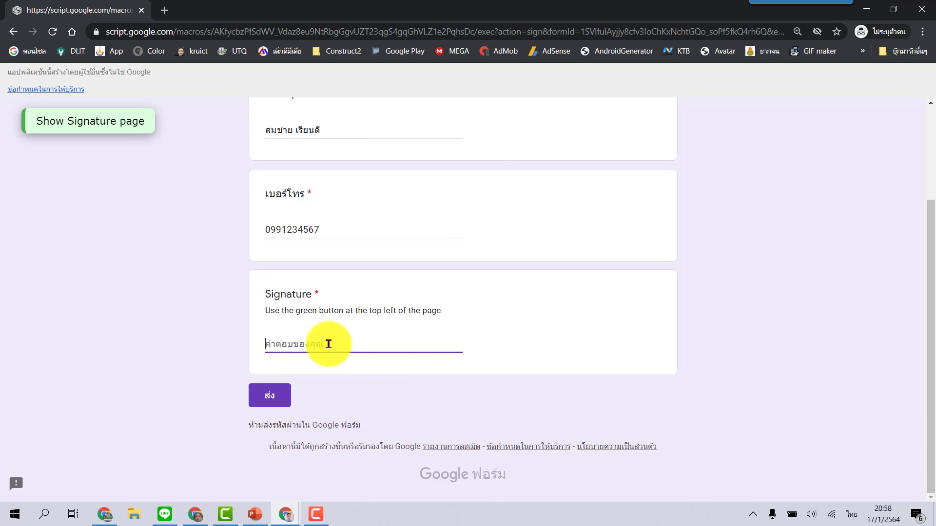
pyautogui.rightClick(328, 344)
pyautogui.click(378, 224)
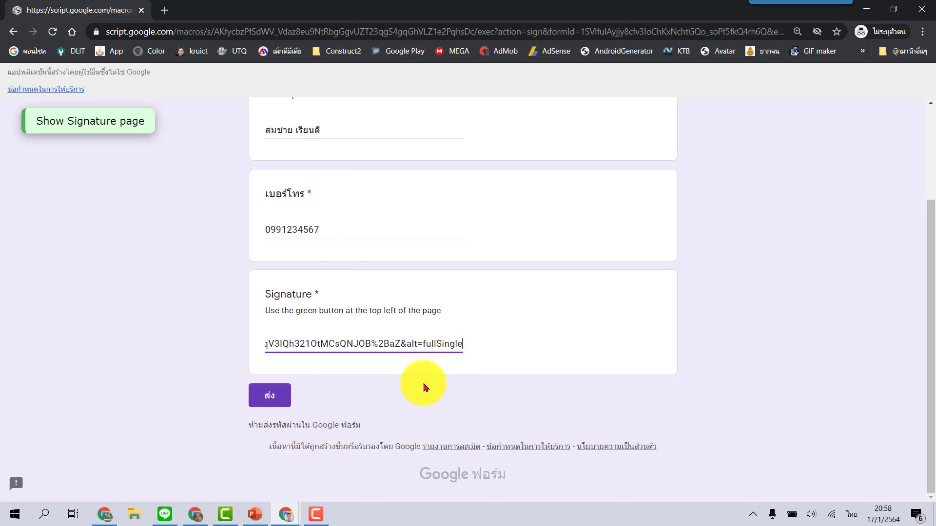
pyautogui.click(269, 403)
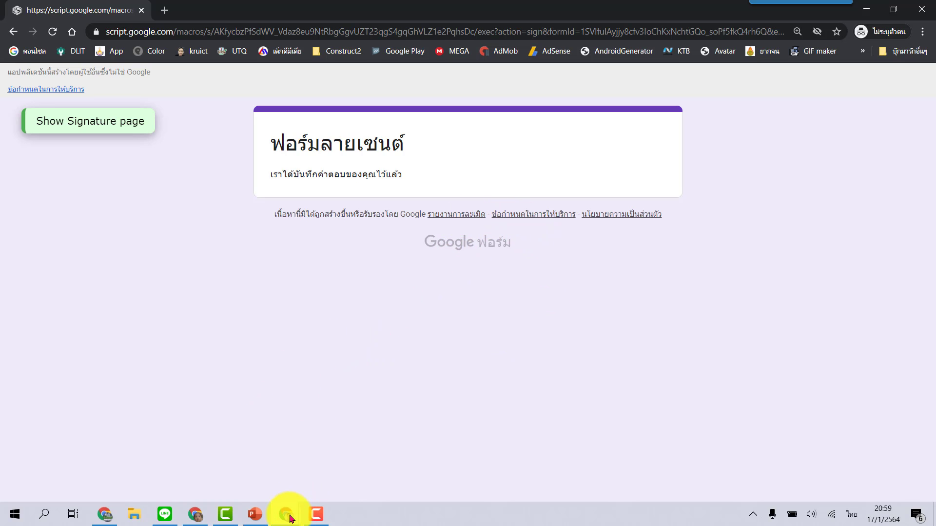
# Switch to the form's linked response spreadsheet and open the Signature link of the submitted response
pyautogui.moveTo(290, 519)
pyautogui.click(205, 463)
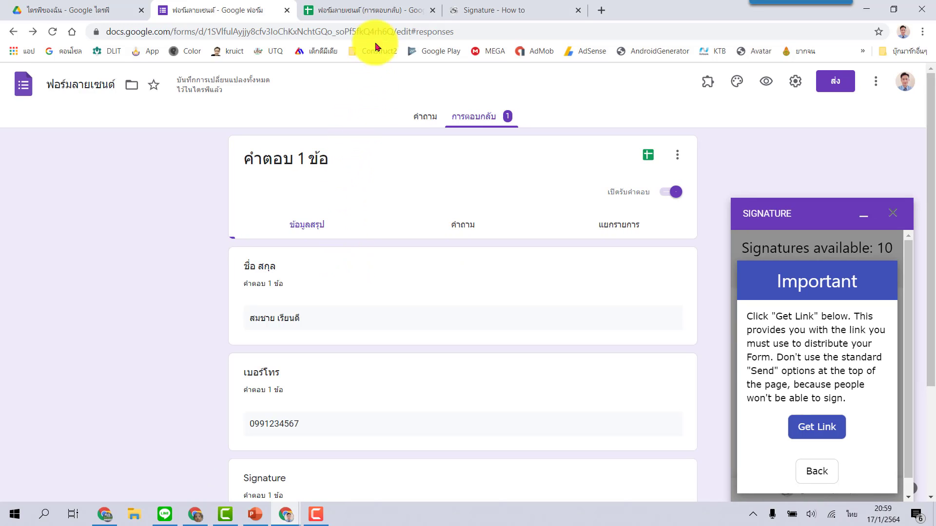
pyautogui.click(360, 11)
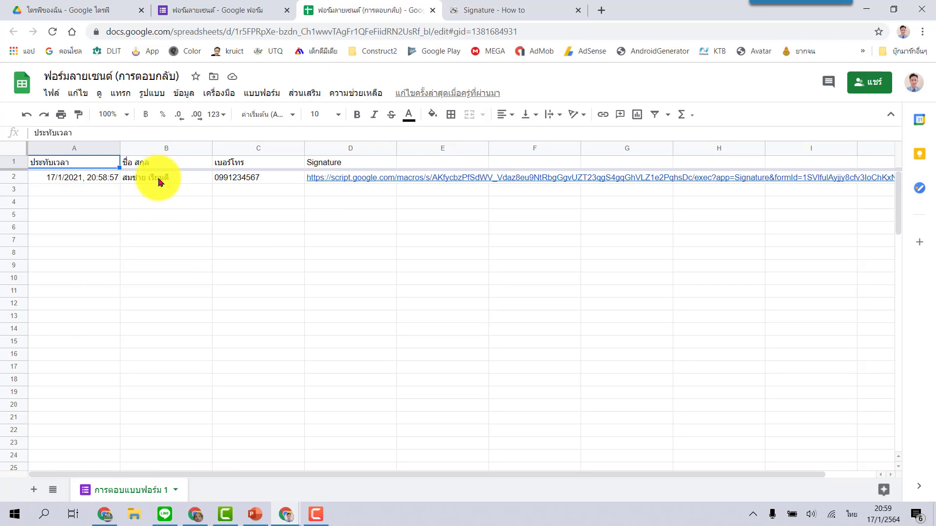
pyautogui.moveTo(340, 179)
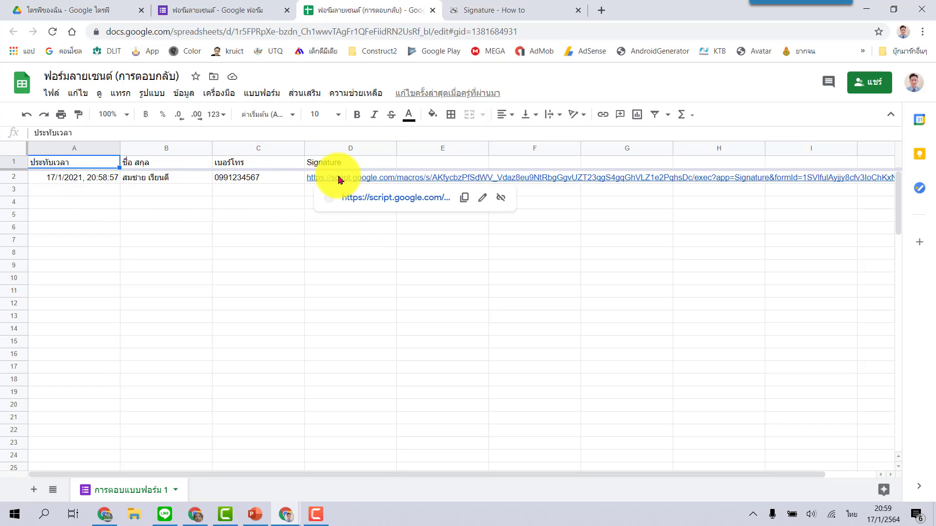
pyautogui.click(356, 202)
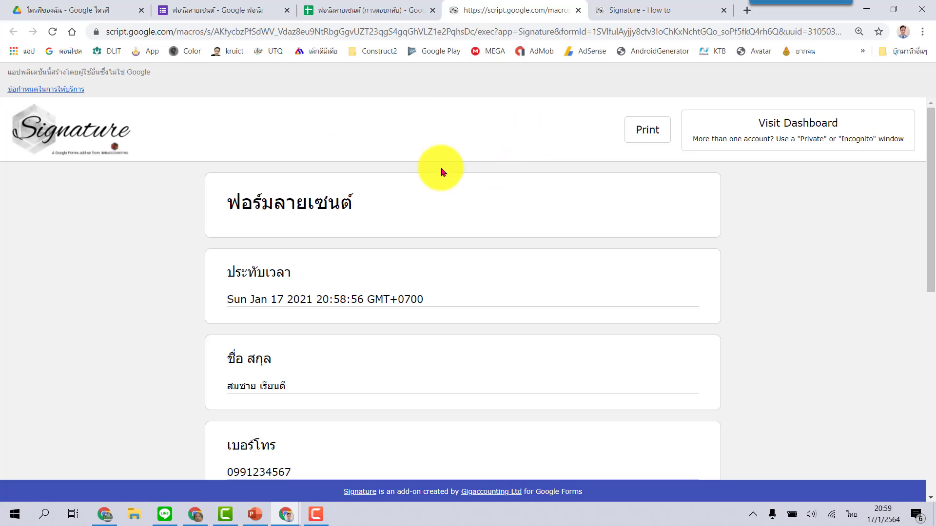
# Examine the signed response page, including its timestamp, name and phone answers, drawn signature, verification section and Print option
pyautogui.scroll(-1, 369, 237)
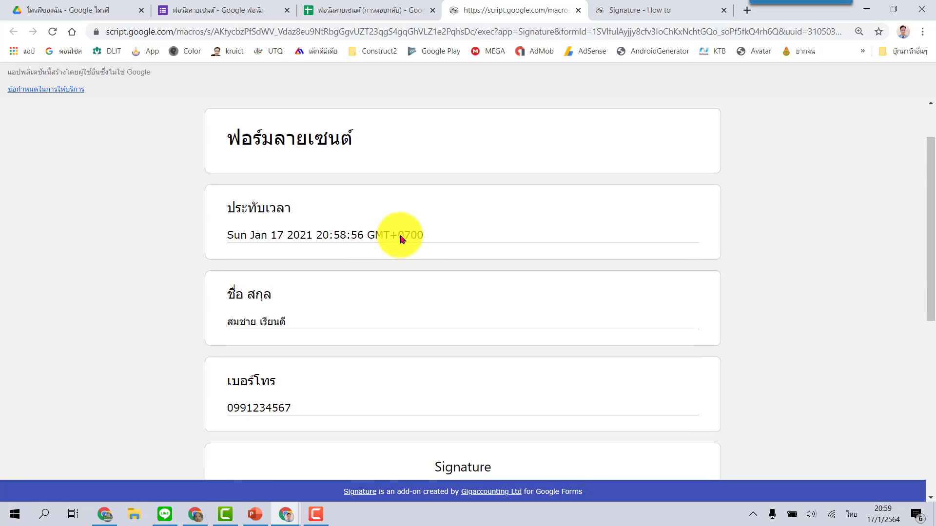
pyautogui.scroll(-2, 389, 234)
pyautogui.scroll(-2, 457, 216)
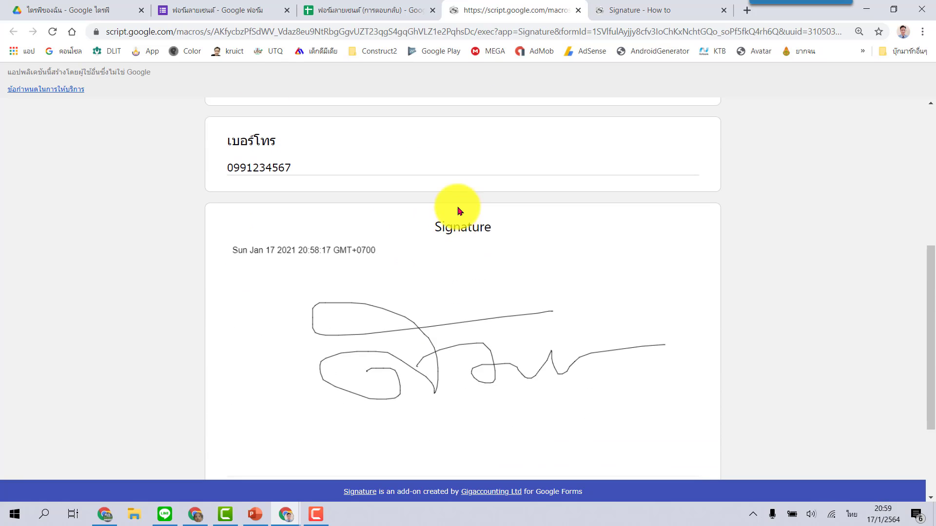
pyautogui.scroll(-2, 500, 276)
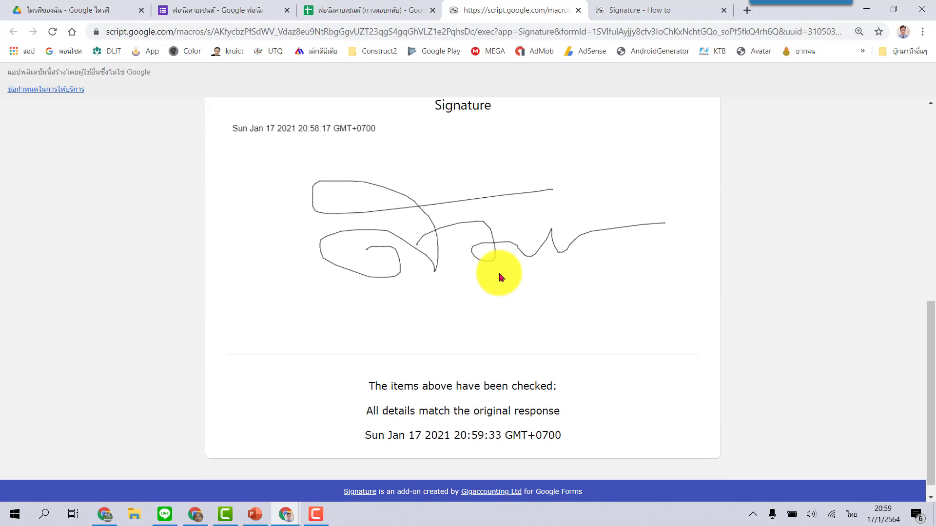
pyautogui.scroll(7, 499, 282)
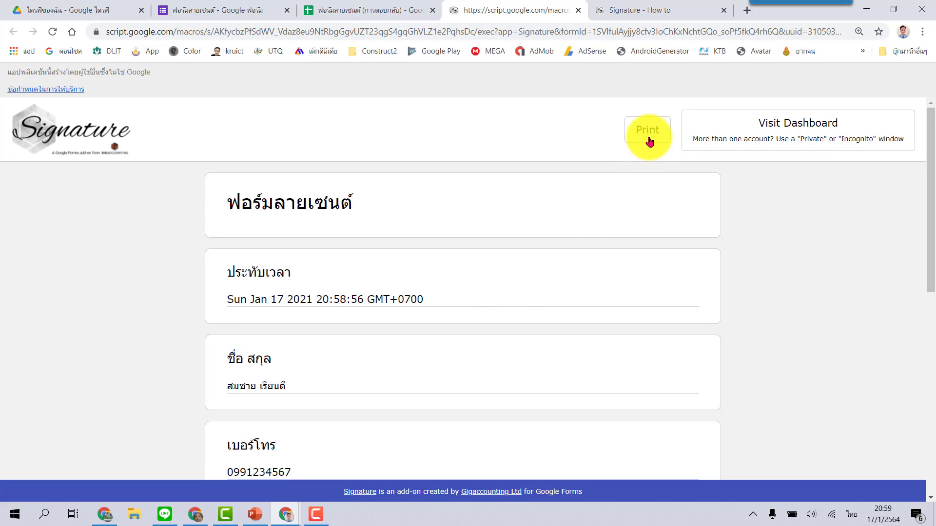
pyautogui.scroll(-4, 604, 251)
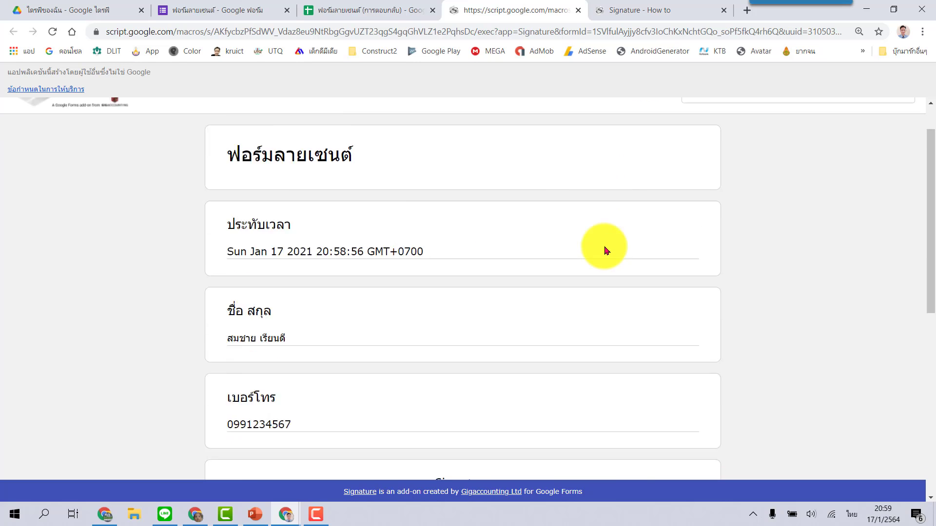
pyautogui.scroll(1, 604, 251)
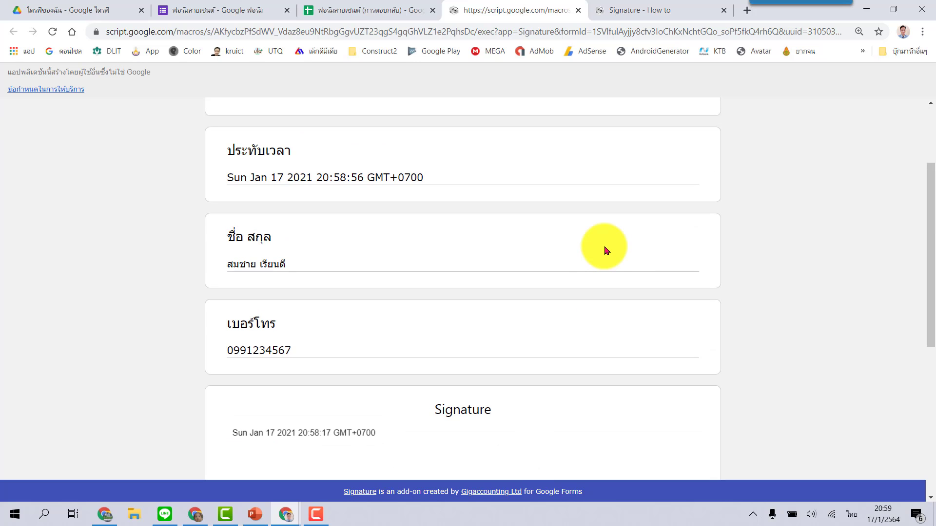
pyautogui.scroll(-4, 599, 283)
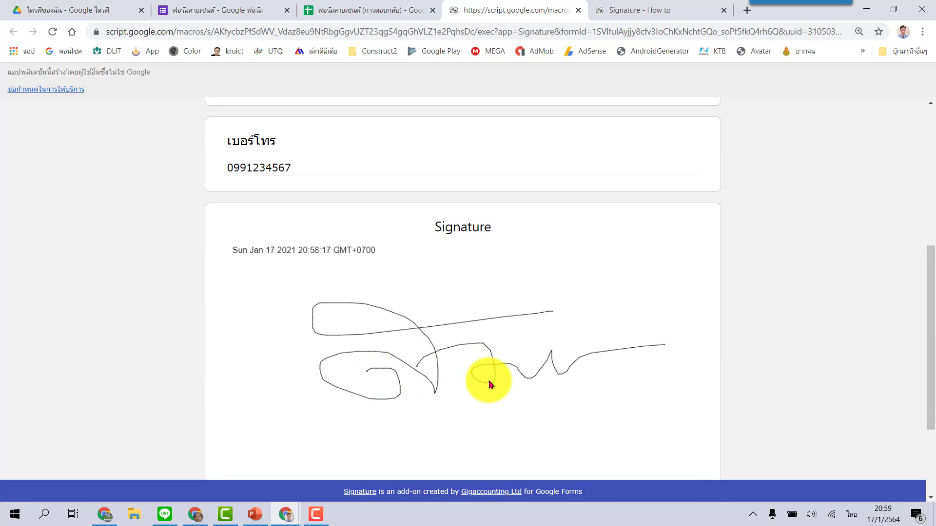
pyautogui.scroll(-3, 486, 380)
pyautogui.scroll(8, 491, 384)
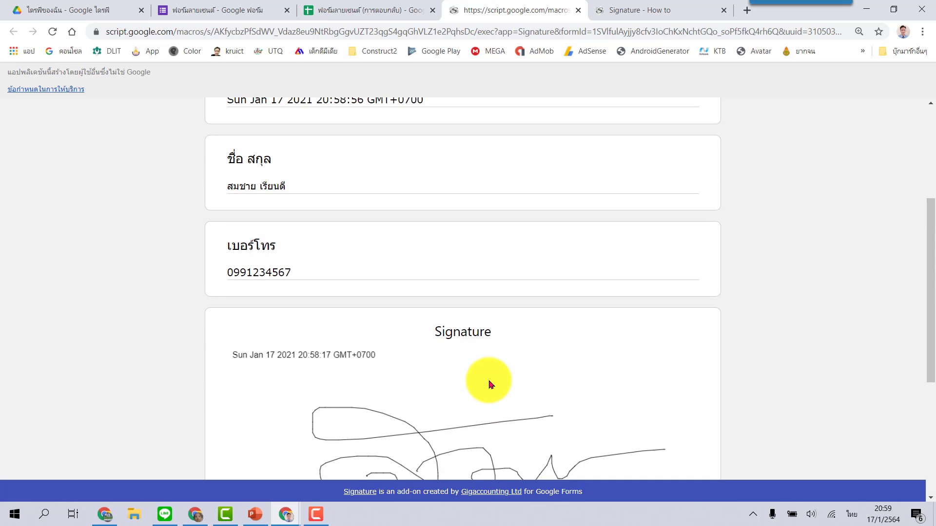